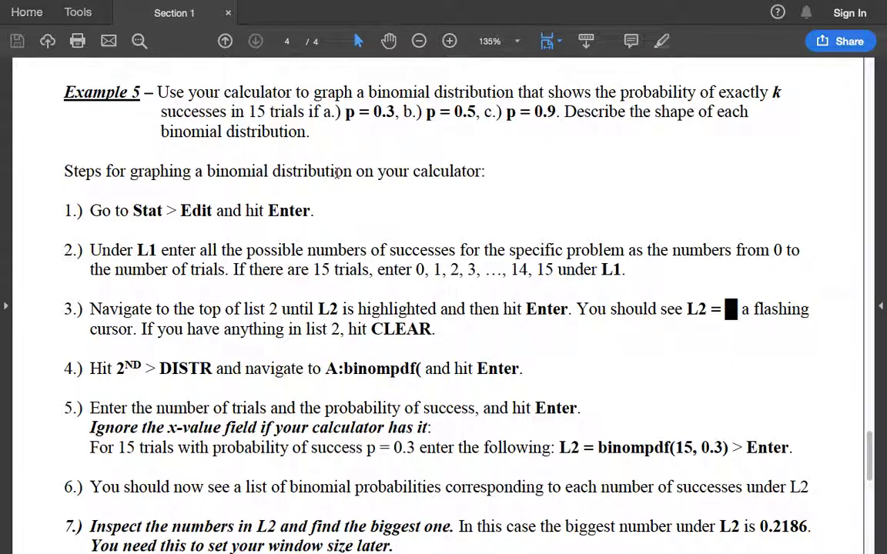
# Step: Review the Example 5 instructions for graphing a binomial distribution and the section on symmetric and skewed distributions in the handout
pyautogui.scroll(-15, 337, 172)
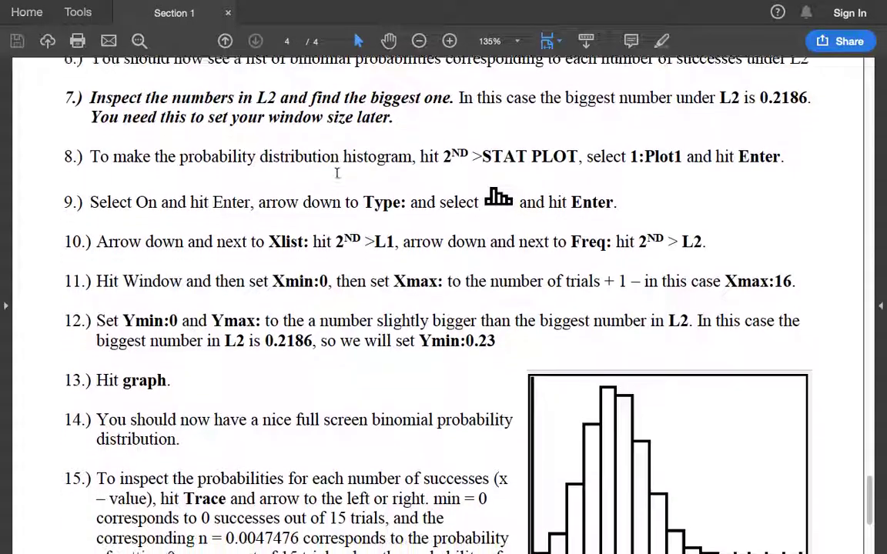
pyautogui.scroll(-1, 337, 171)
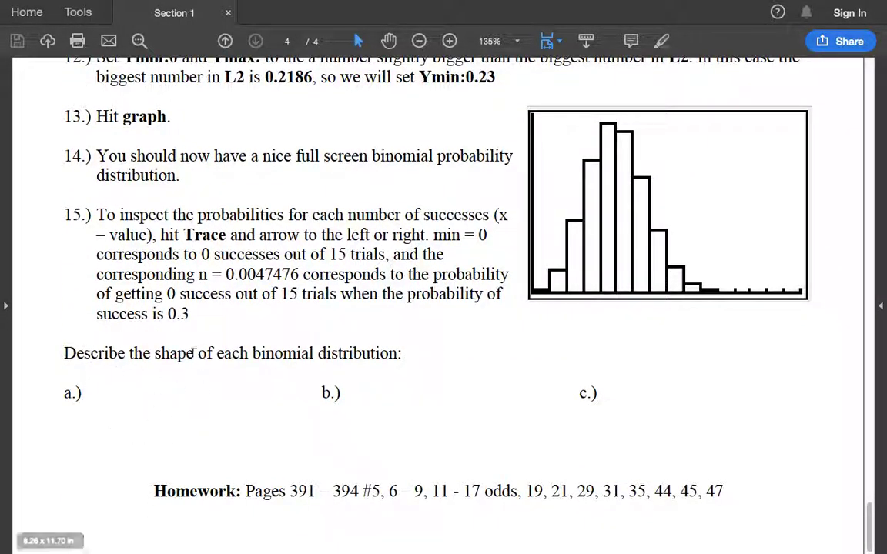
pyautogui.scroll(15, 464, 303)
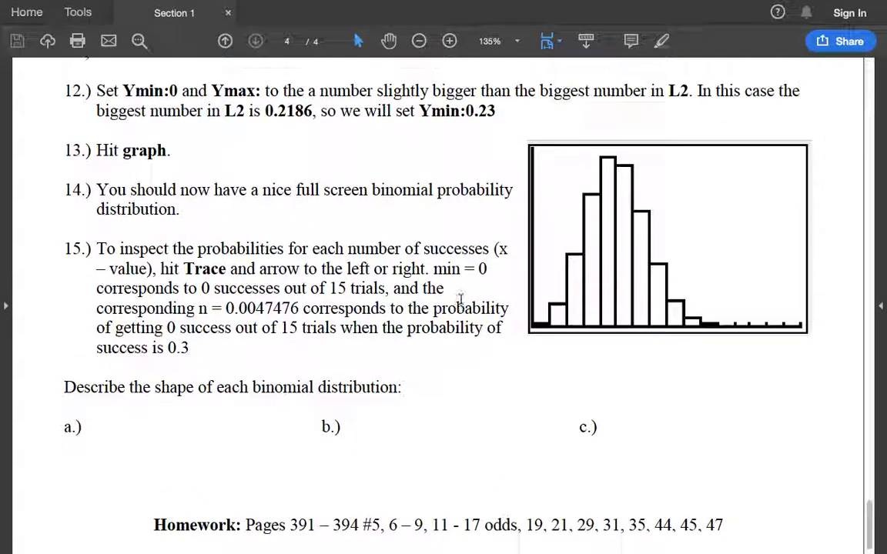
pyautogui.scroll(10, 460, 300)
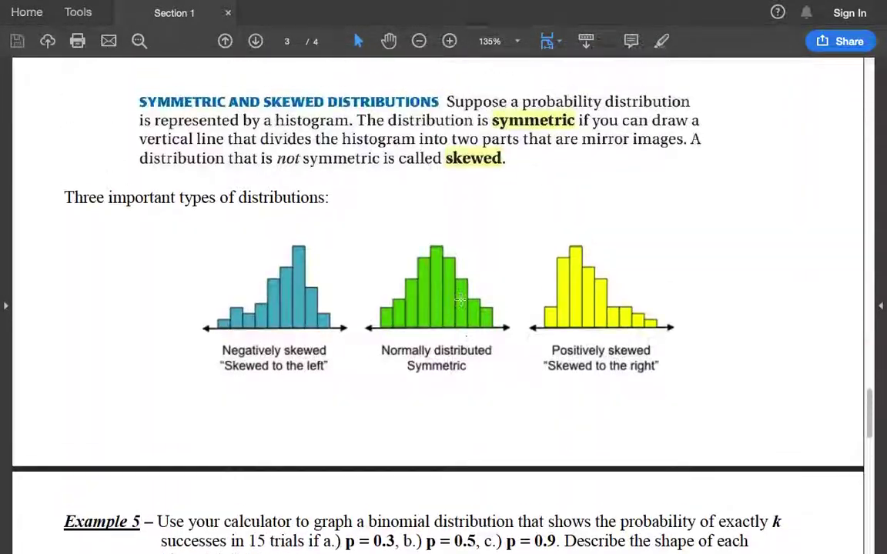
pyautogui.scroll(-3, 460, 301)
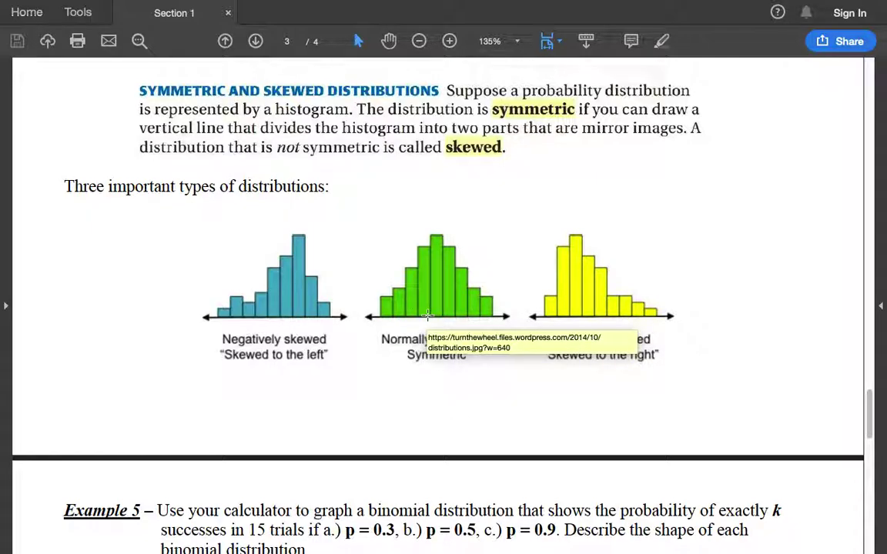
pyautogui.scroll(-10, 428, 315)
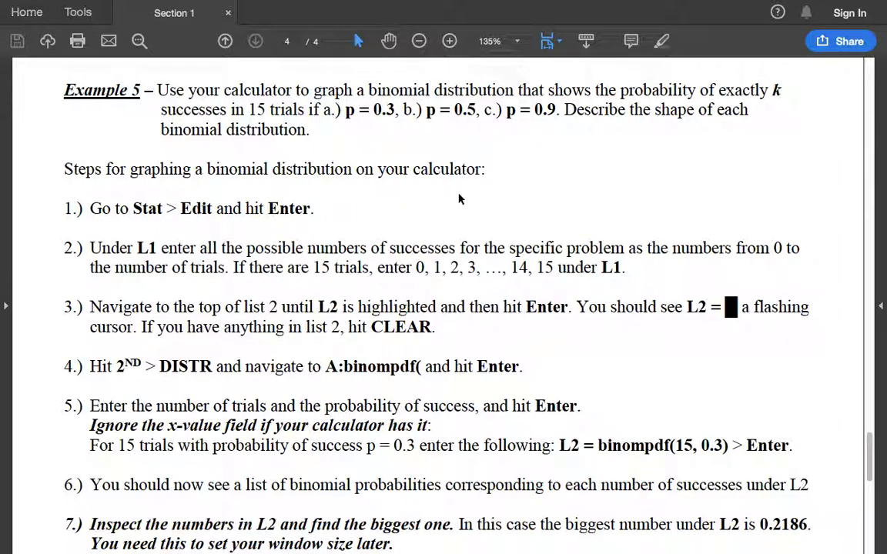
# Step: Switch to TI-SmartView CE and open the calculator's statistics list editor
pyautogui.hotkey('ctrl', 'Left')
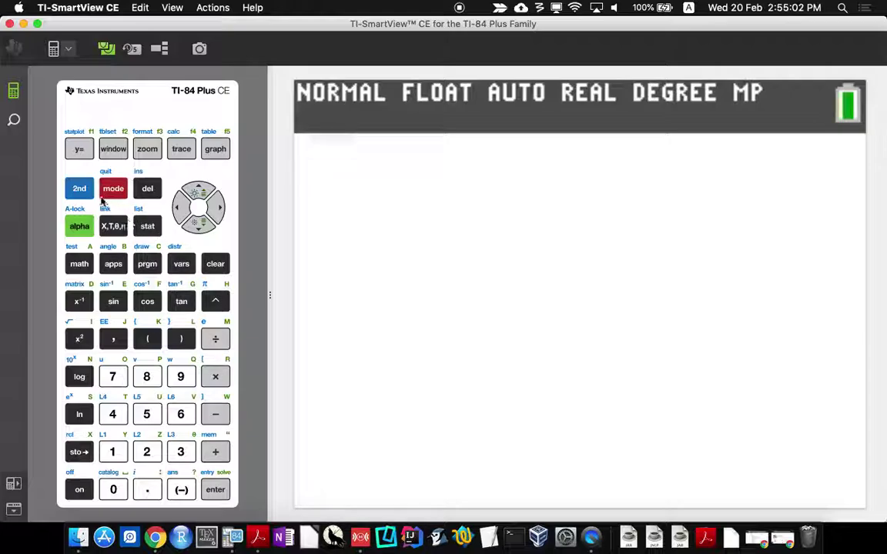
pyautogui.click(148, 227)
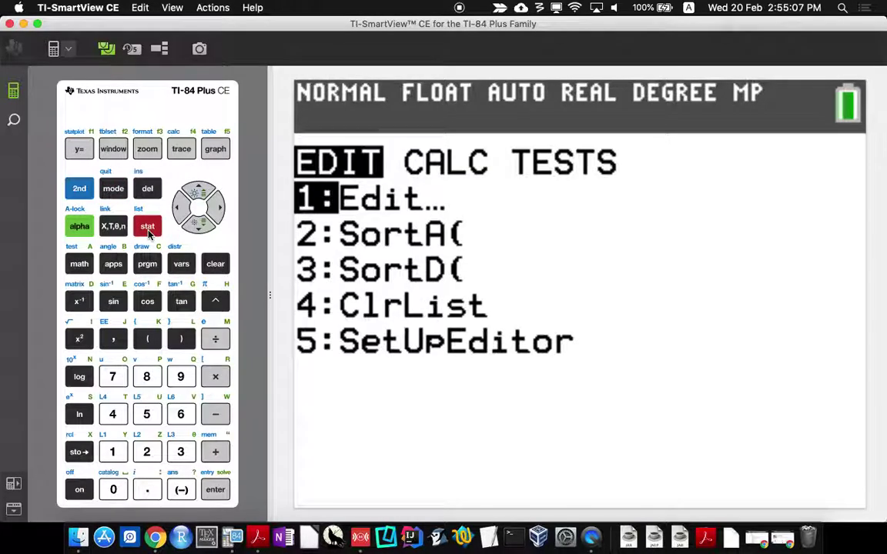
pyautogui.click(206, 492)
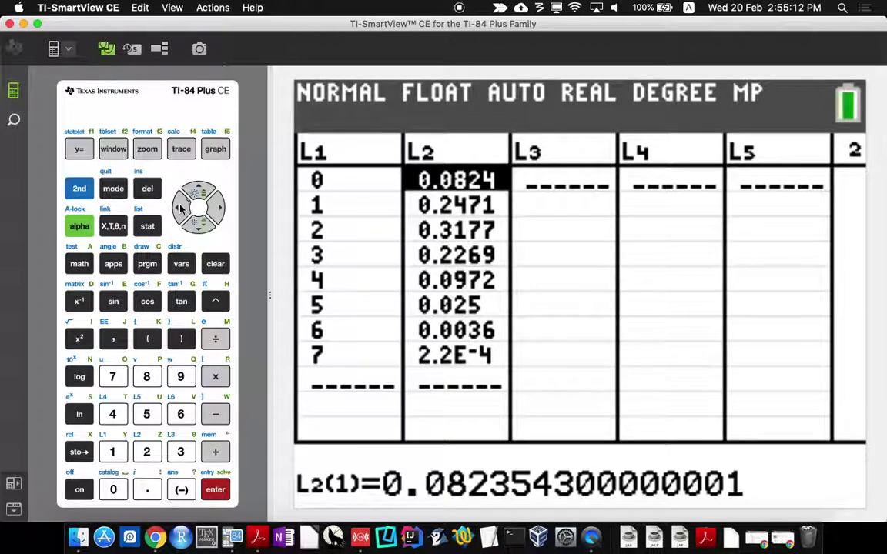
# Step: Clear all existing values from list L1
pyautogui.click(178, 209)
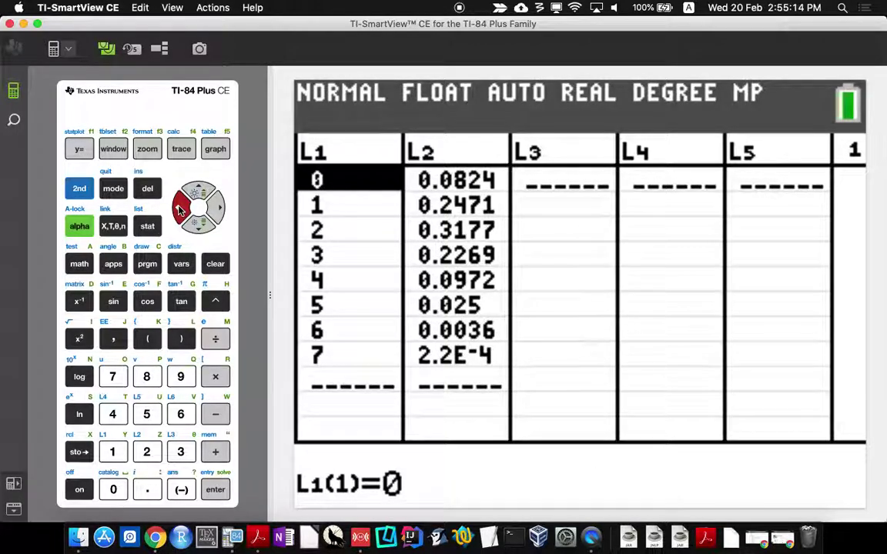
pyautogui.click(199, 191)
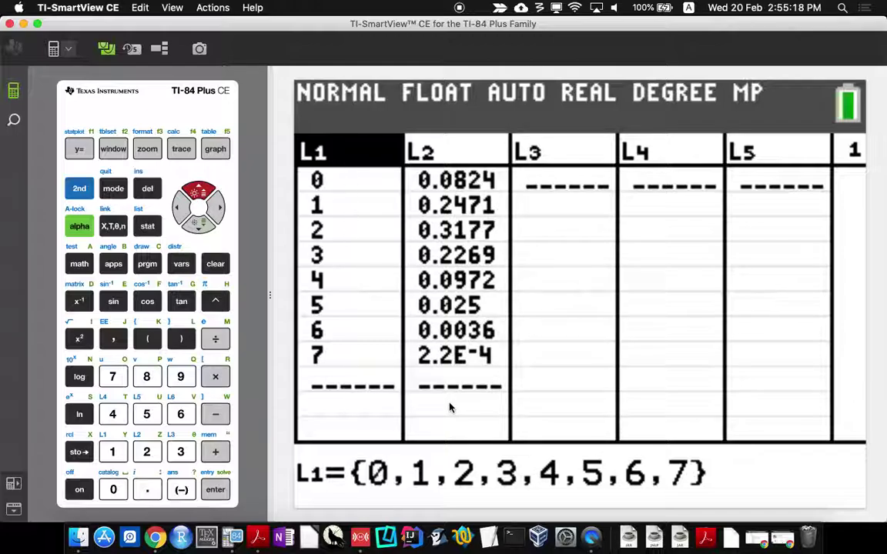
pyautogui.click(196, 222)
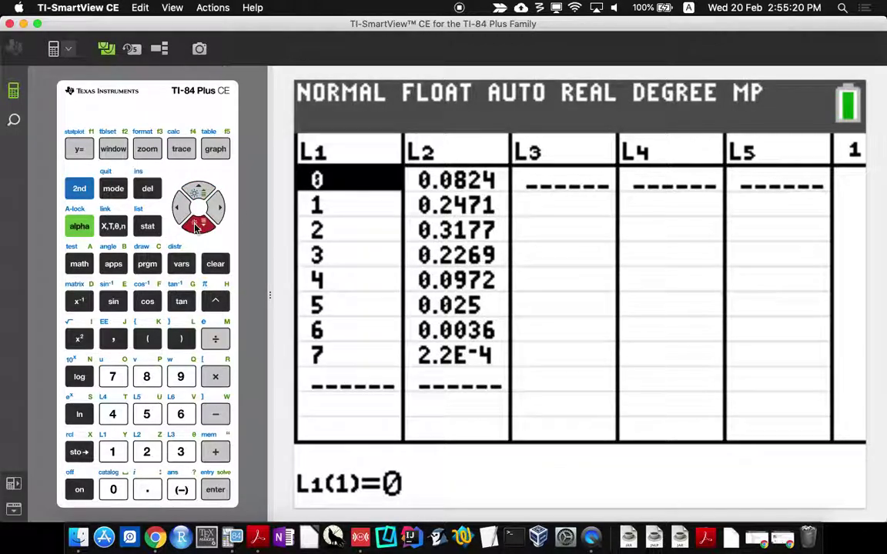
pyautogui.click(197, 191)
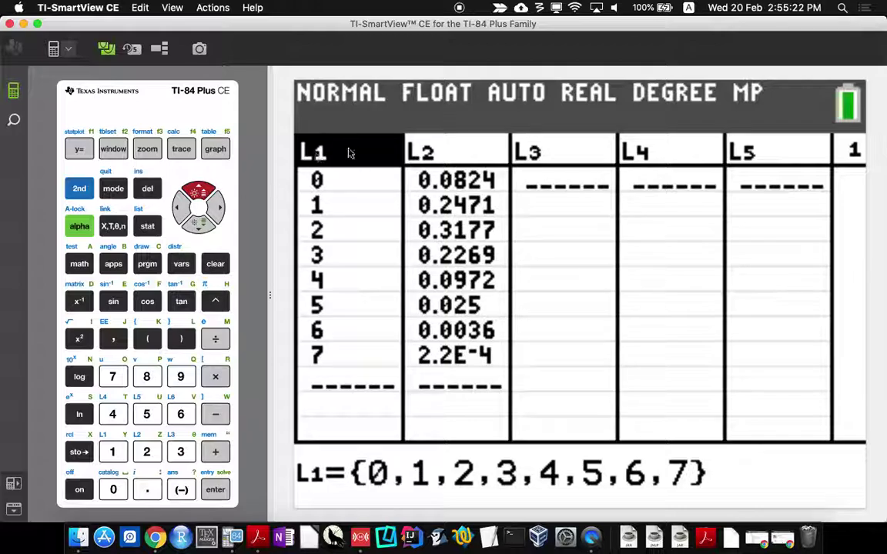
pyautogui.click(211, 485)
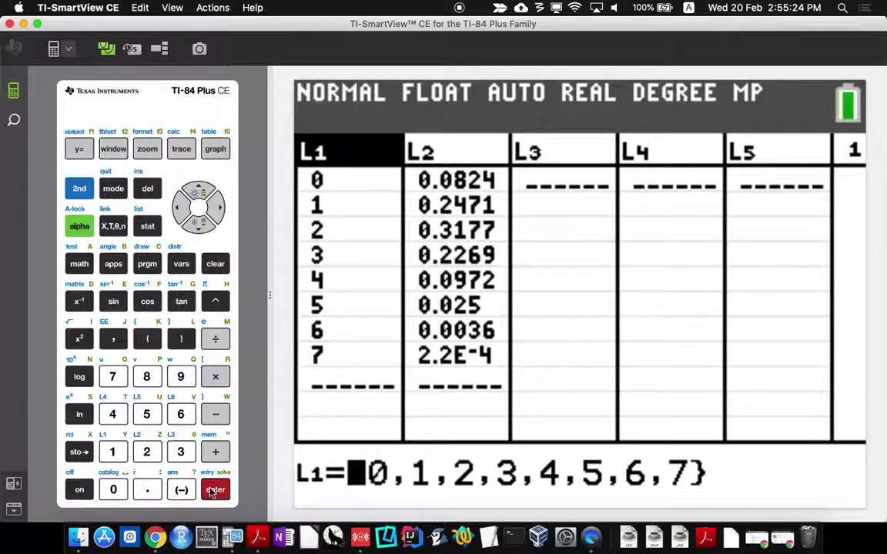
pyautogui.click(216, 265)
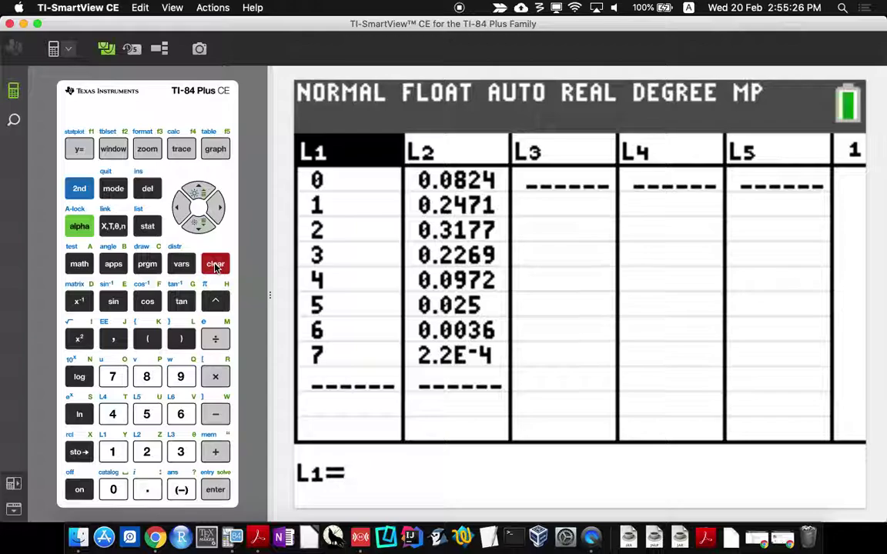
pyautogui.click(216, 491)
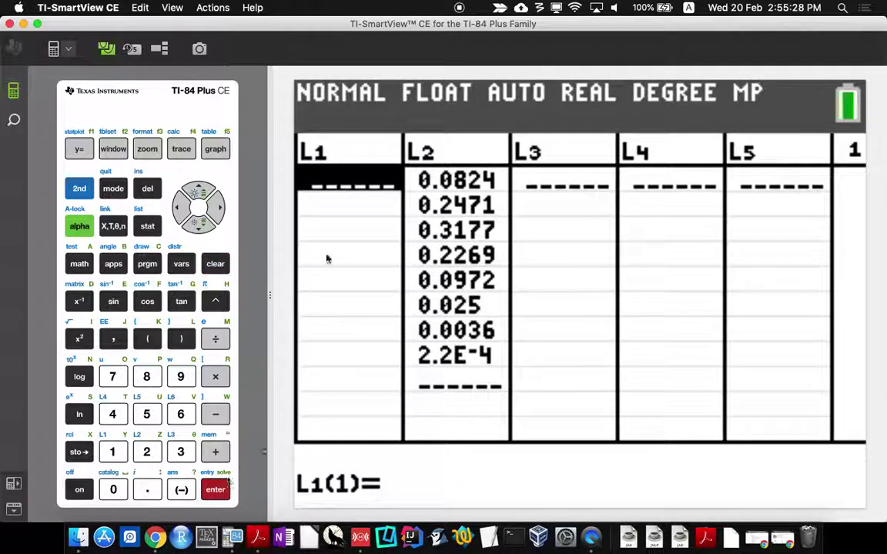
# Step: Clear all existing values from list L2
pyautogui.click(217, 206)
pyautogui.click(198, 190)
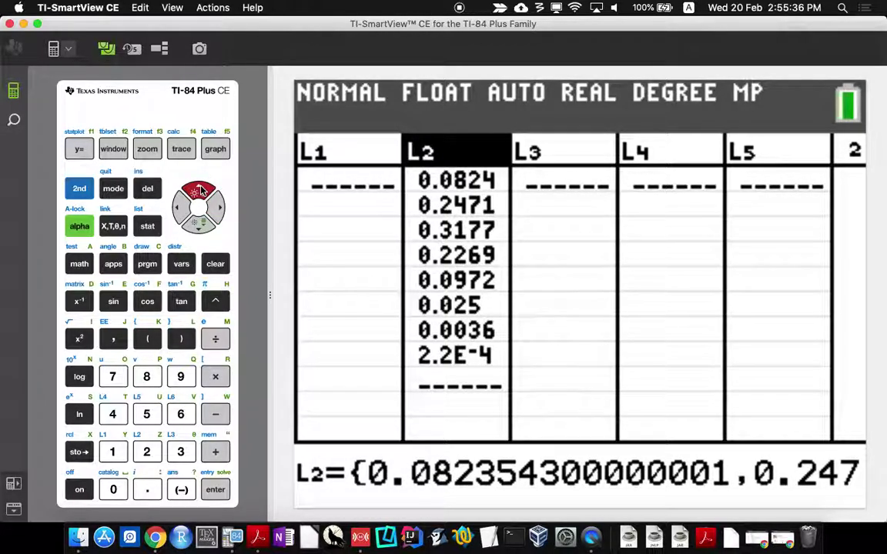
pyautogui.click(215, 489)
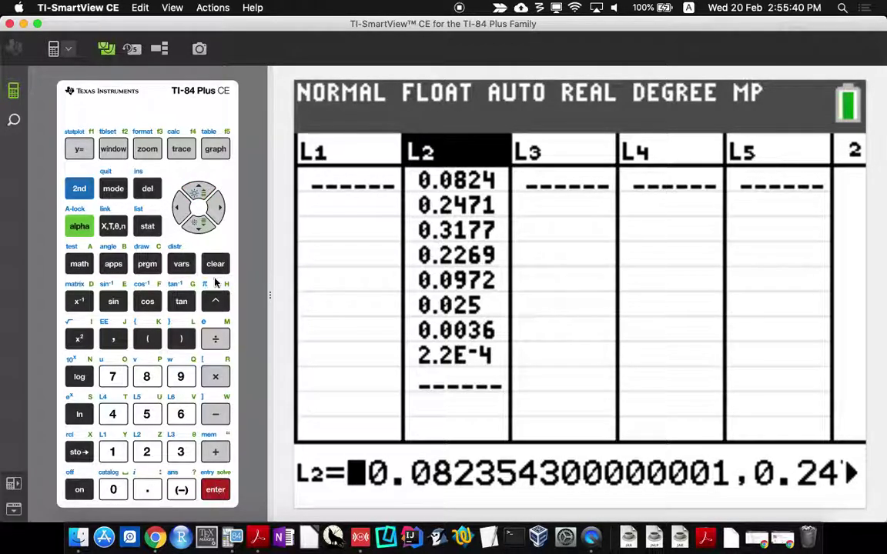
pyautogui.click(215, 264)
pyautogui.click(215, 490)
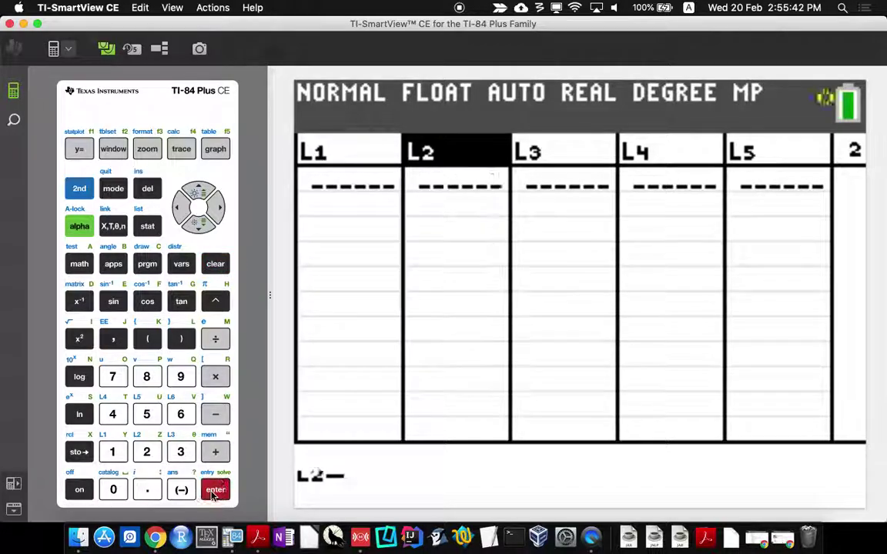
# Step: Enter the success counts 0, 1, 2, 3 and 4 as the first entries of list L1
pyautogui.click(183, 208)
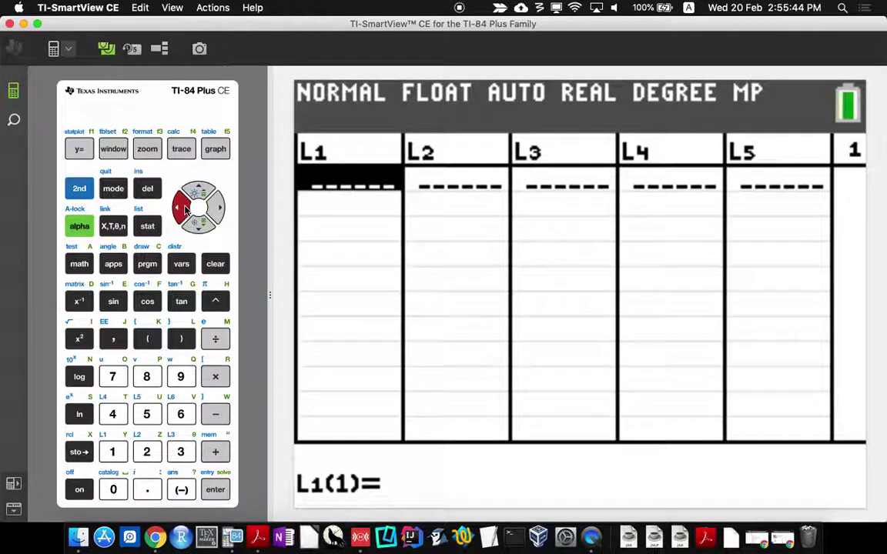
pyautogui.hotkey('ctrl', 'Right')
pyautogui.click(113, 490)
pyautogui.click(215, 489)
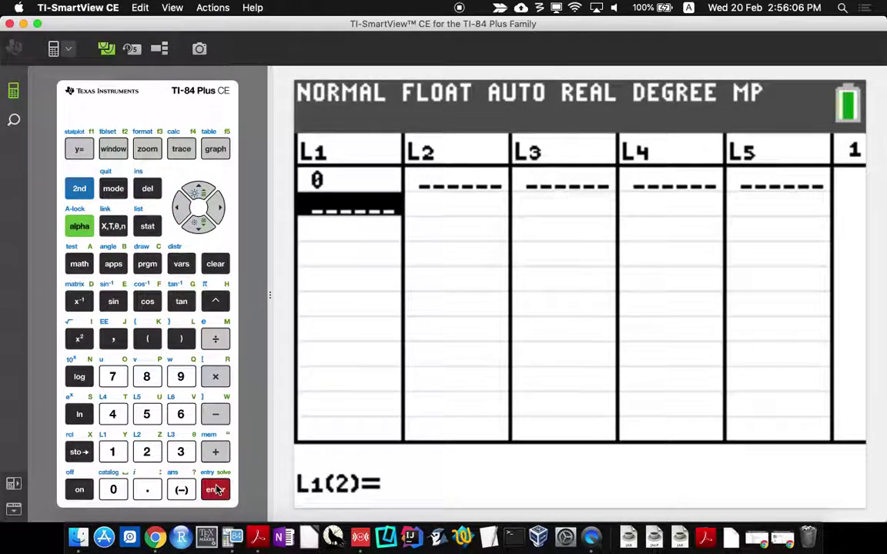
pyautogui.click(113, 452)
pyautogui.click(216, 489)
pyautogui.click(147, 452)
pyautogui.click(216, 490)
pyautogui.click(180, 452)
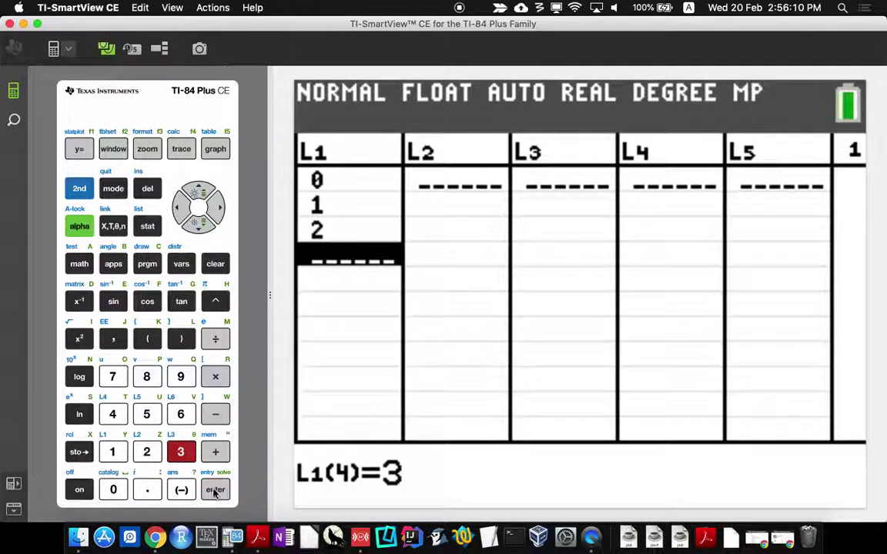
pyautogui.click(215, 490)
pyautogui.click(112, 414)
pyautogui.click(215, 490)
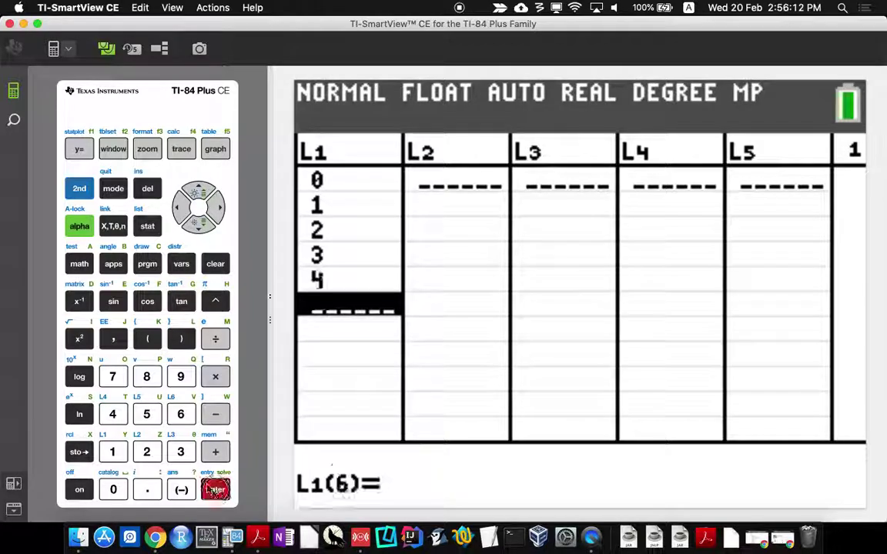
# Step: Continue list L1 with the values 5, 6, 7, 8 and 9
pyautogui.click(146, 414)
pyautogui.click(216, 489)
pyautogui.click(181, 414)
pyautogui.click(216, 490)
pyautogui.click(113, 376)
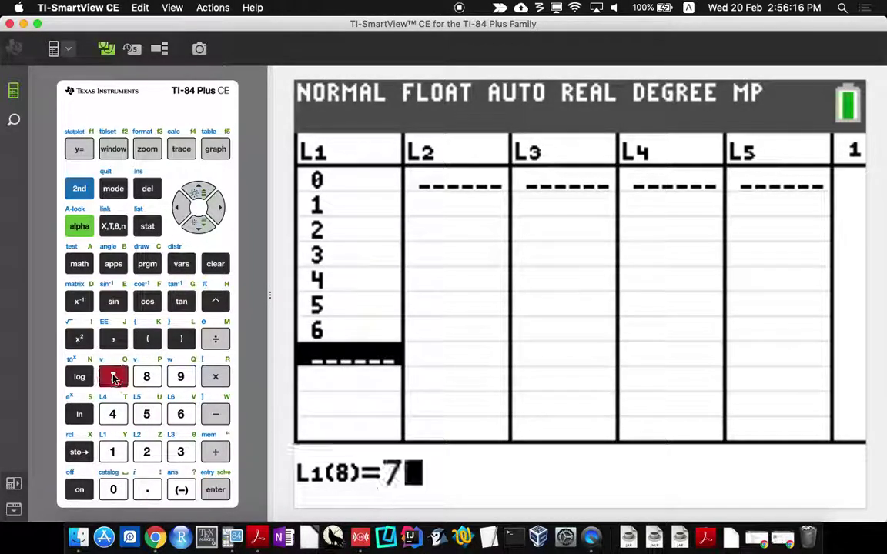
pyautogui.click(216, 489)
pyautogui.click(147, 376)
pyautogui.click(215, 490)
pyautogui.click(181, 376)
pyautogui.click(215, 490)
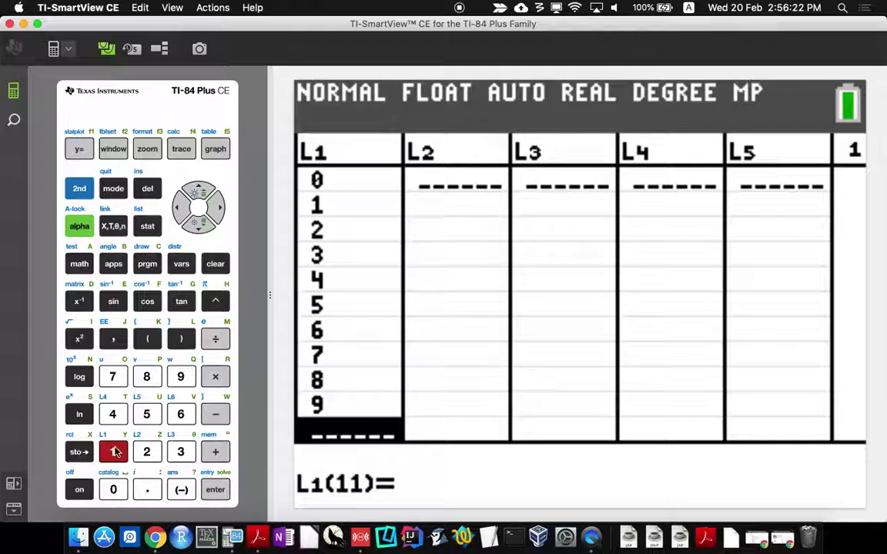
# Step: Add the values 10, 11 and 12 to the end of list L1
pyautogui.click(112, 452)
pyautogui.click(114, 489)
pyautogui.click(215, 490)
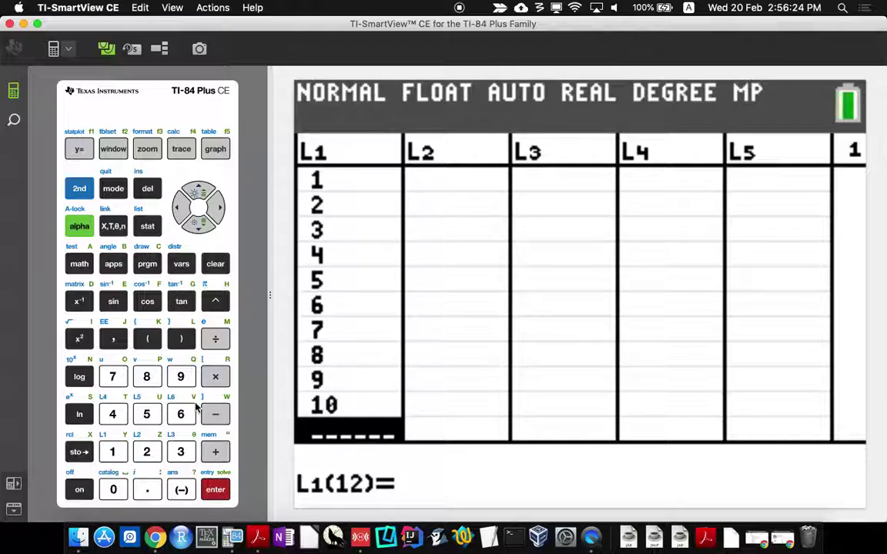
pyautogui.click(113, 452)
pyautogui.click(112, 452)
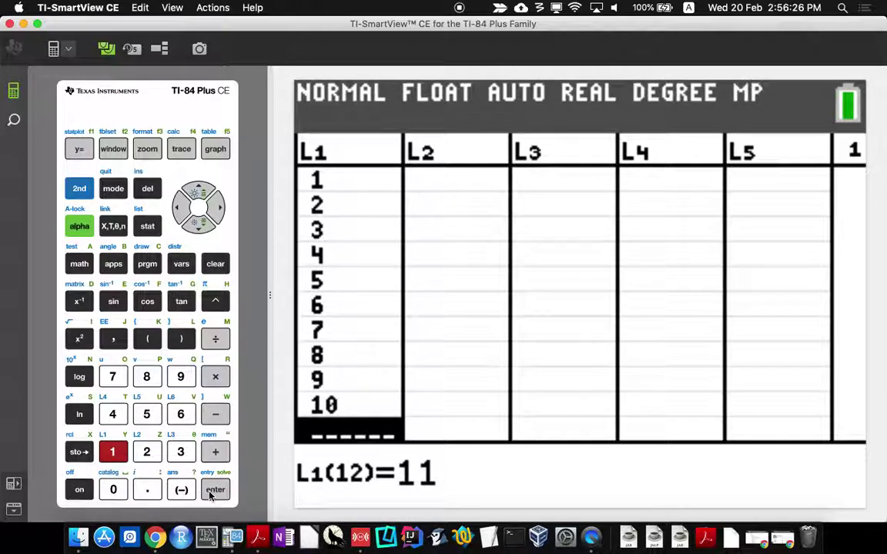
pyautogui.click(210, 493)
pyautogui.click(112, 451)
pyautogui.click(146, 452)
pyautogui.click(212, 490)
# Step: Complete list L1 with the values 13, 14 and 15
pyautogui.click(113, 451)
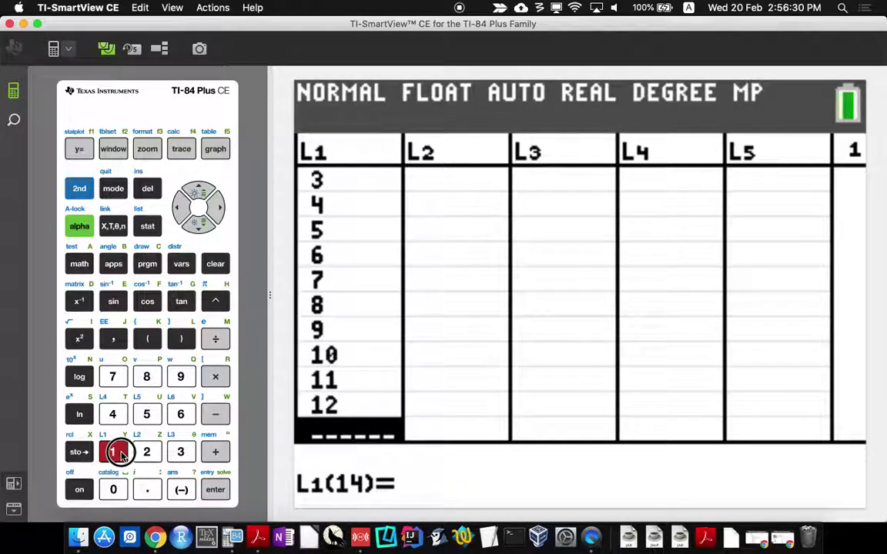
pyautogui.click(180, 452)
pyautogui.click(216, 489)
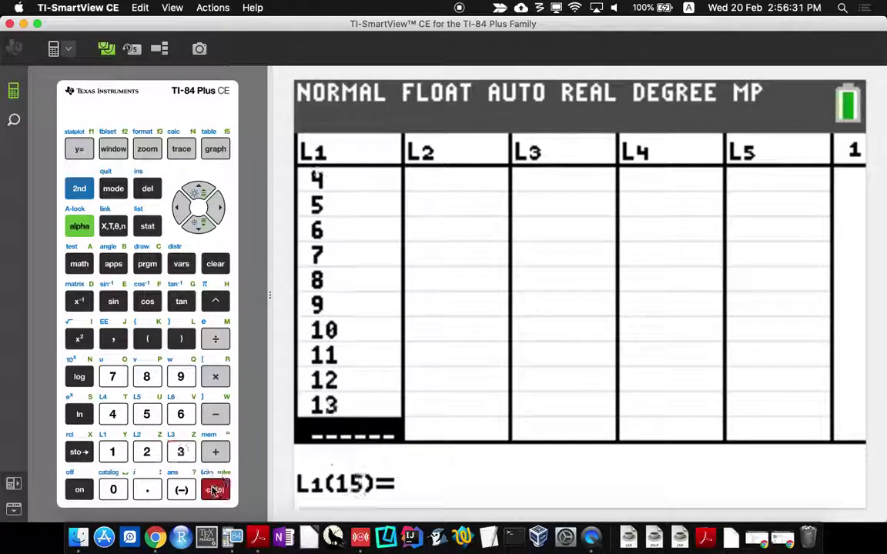
pyautogui.click(113, 452)
pyautogui.click(112, 414)
pyautogui.click(215, 491)
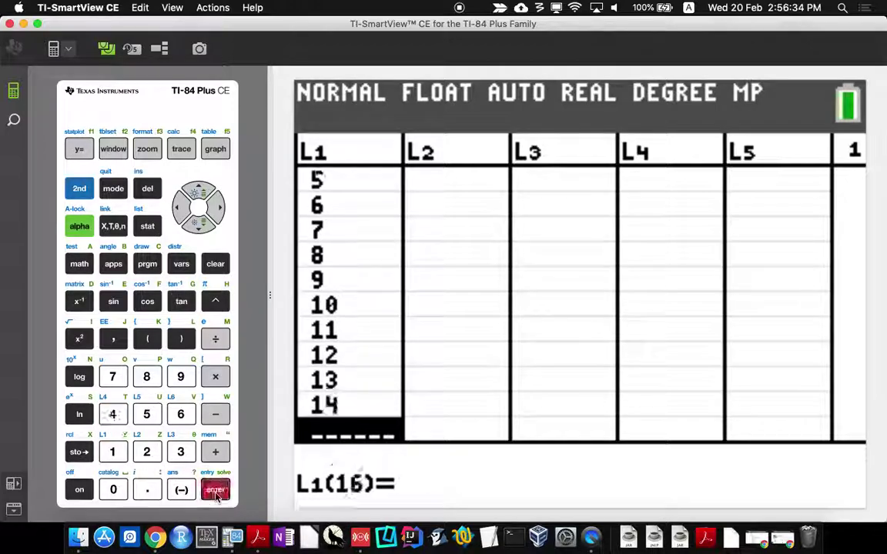
pyautogui.click(114, 453)
pyautogui.click(146, 416)
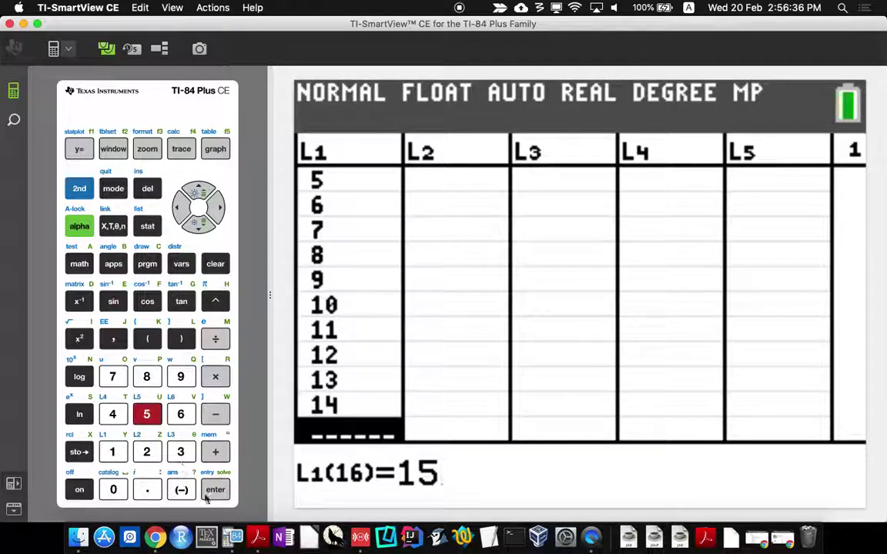
pyautogui.click(215, 490)
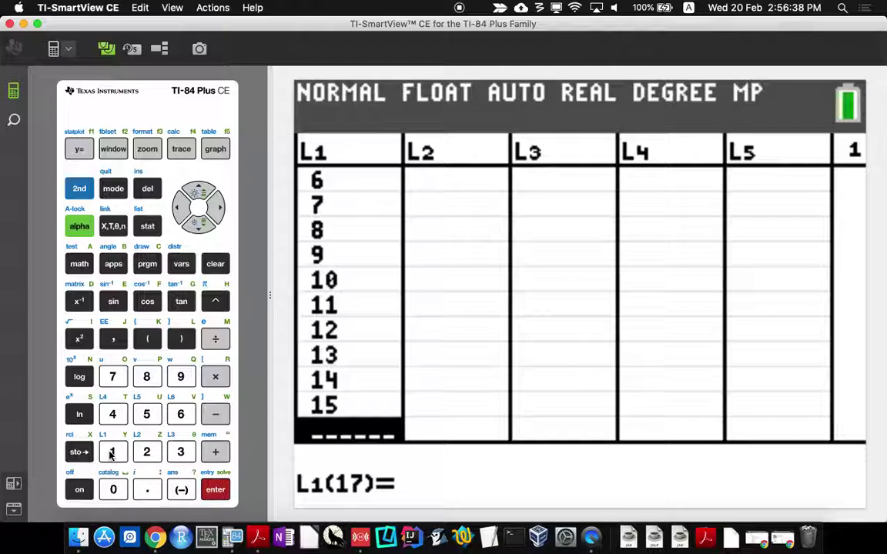
# Step: Select the L2 list header for a formula and open the binompdf function from the distribution functions
pyautogui.click(198, 192)
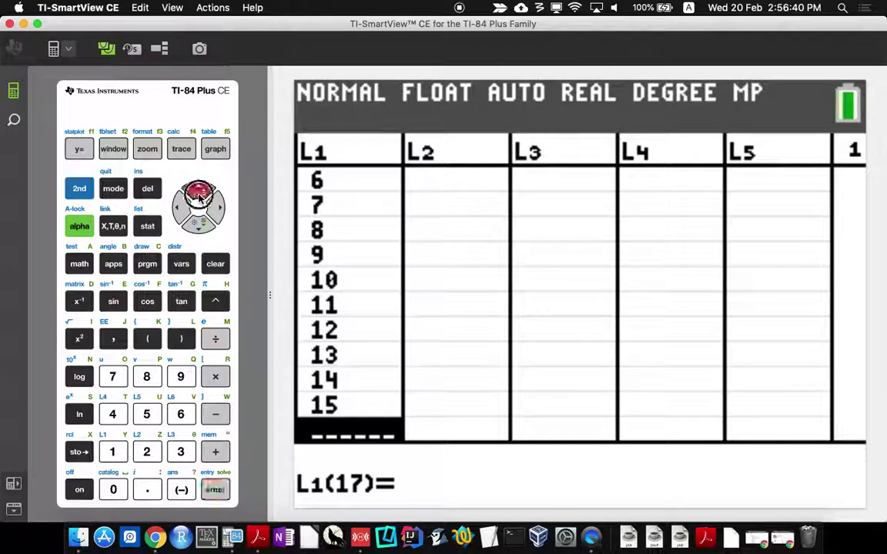
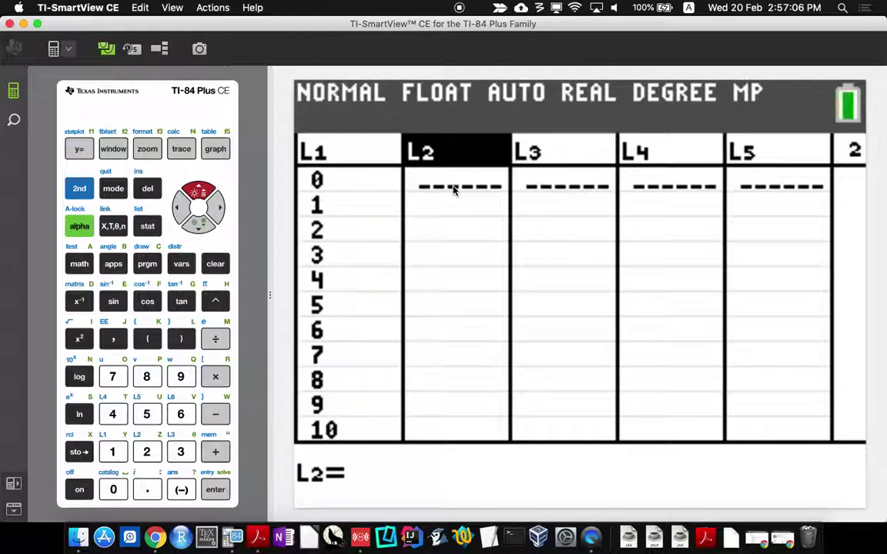
pyautogui.click(80, 190)
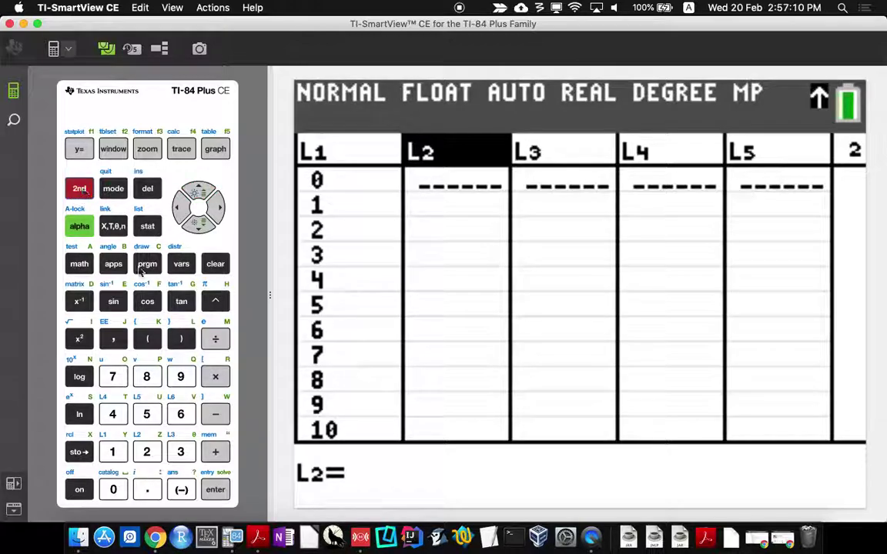
pyautogui.click(181, 264)
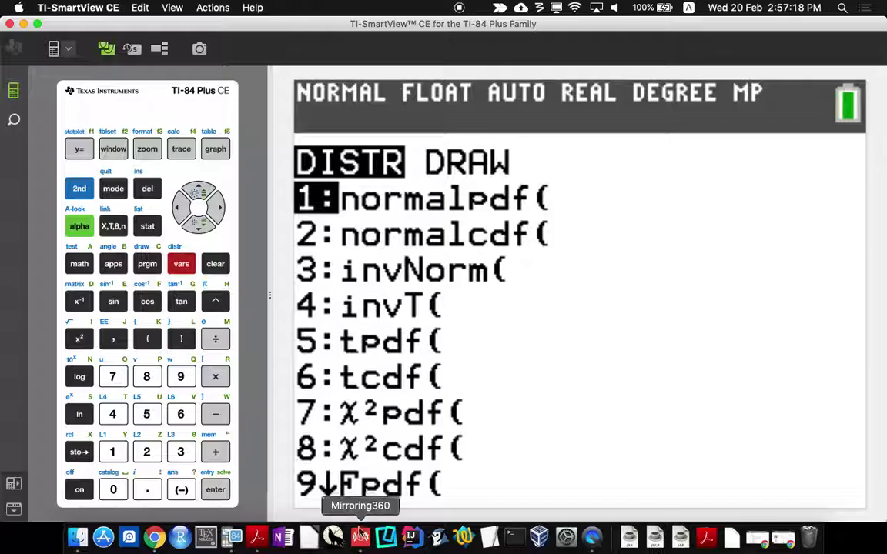
pyautogui.click(197, 193)
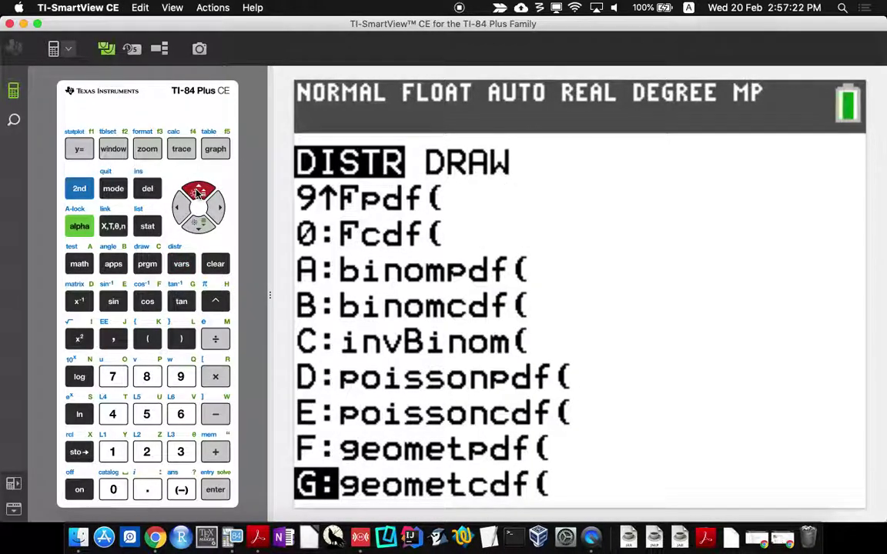
pyautogui.click(197, 193)
pyautogui.click(197, 193)
pyautogui.click(197, 193)
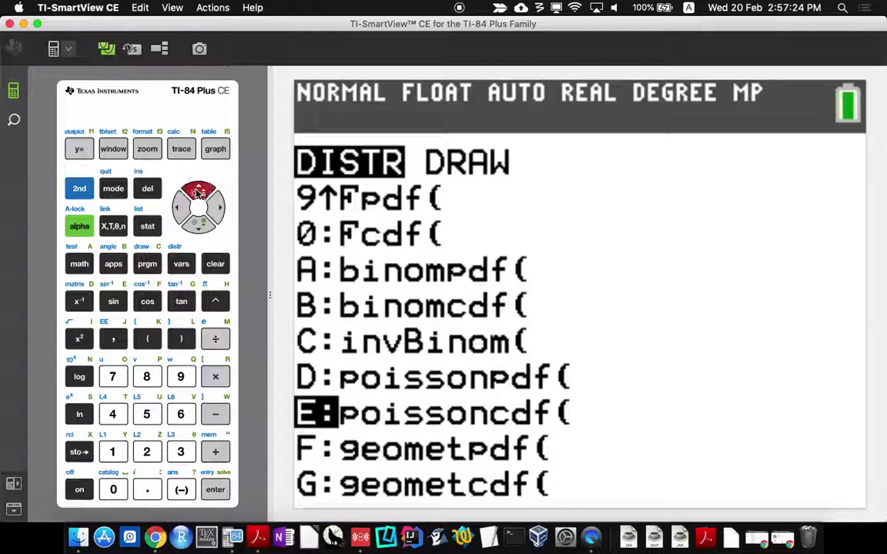
pyautogui.click(197, 192)
pyautogui.click(197, 193)
pyautogui.click(197, 192)
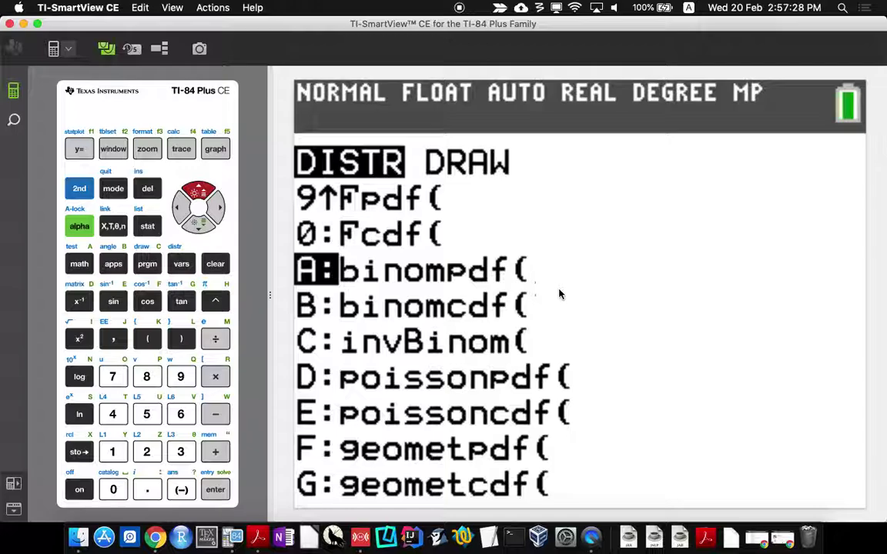
pyautogui.click(214, 490)
# Step: Set the binompdf trials to 15 and check the success probability for part a in the Example 5 handout
pyautogui.write('7')
pyautogui.press('BackSpace')
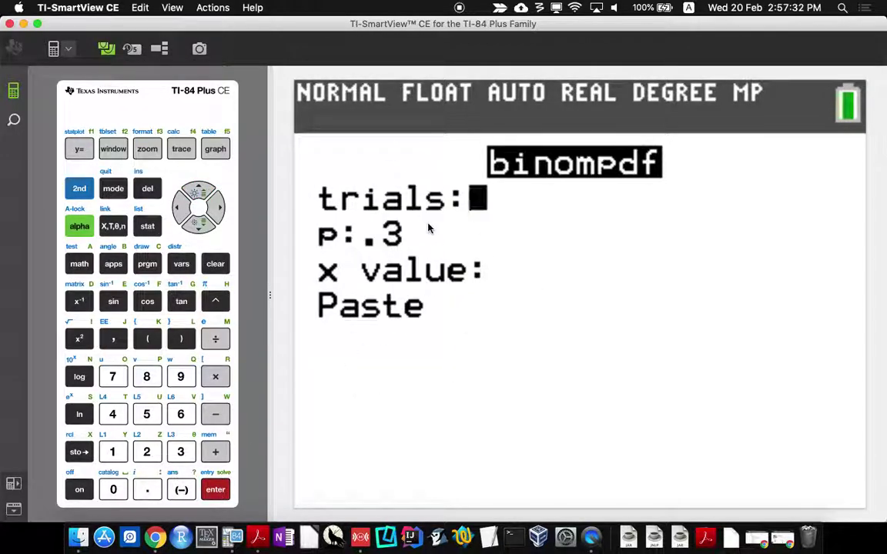
pyautogui.click(113, 452)
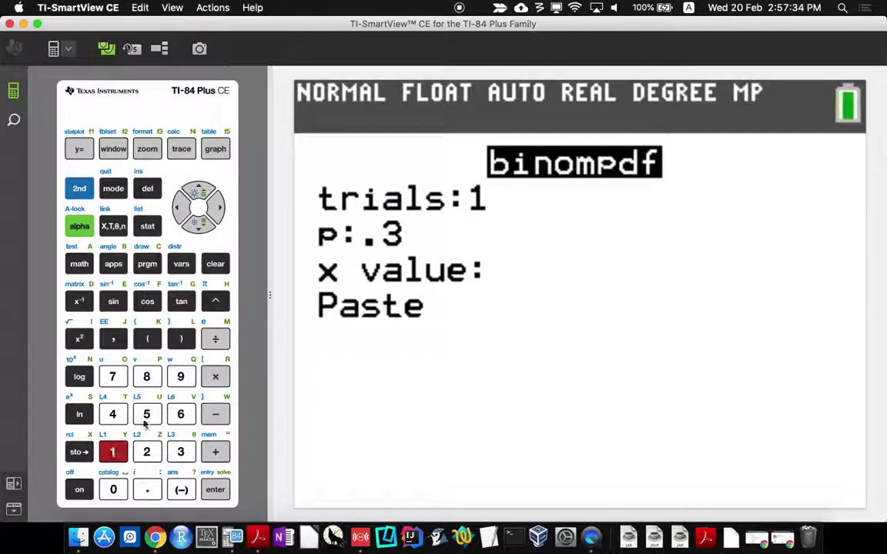
pyautogui.click(147, 414)
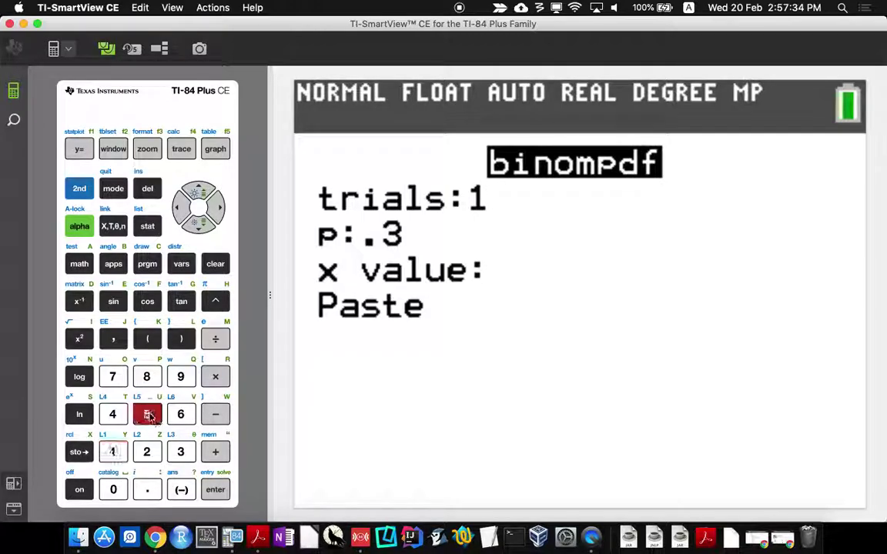
pyautogui.click(199, 223)
pyautogui.hotkey('ctrl', 'Right')
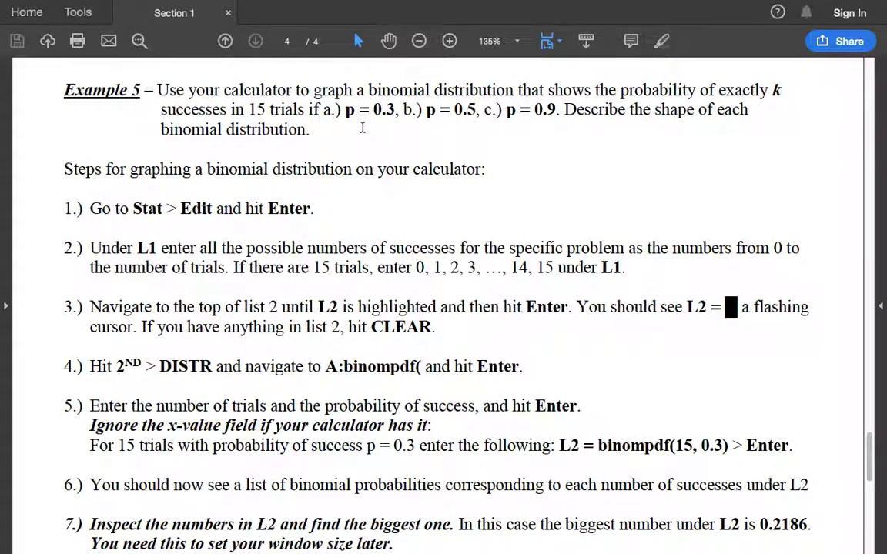
pyautogui.hotkey('ctrl', 'Left')
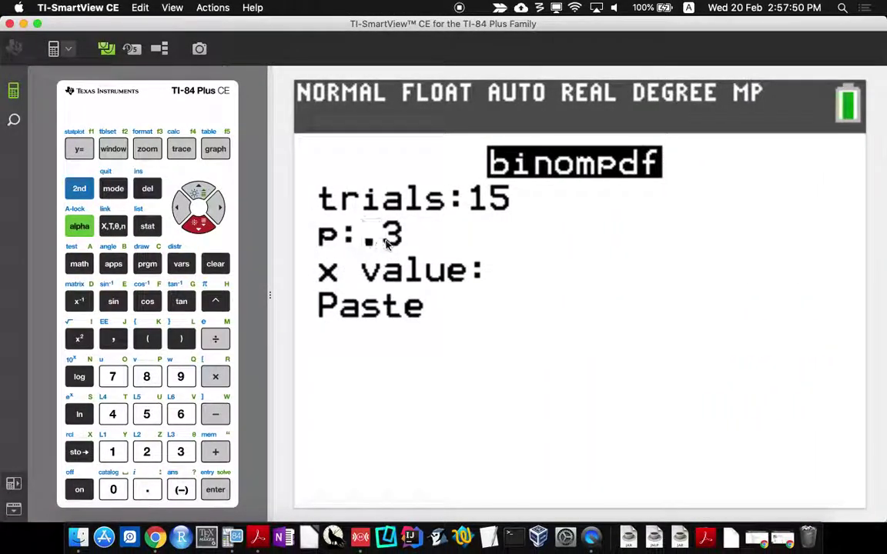
# Step: Leave the x value blank, paste binompdf(15,.3) as the L2 formula and fill the list with it
pyautogui.click(198, 226)
pyautogui.click(199, 227)
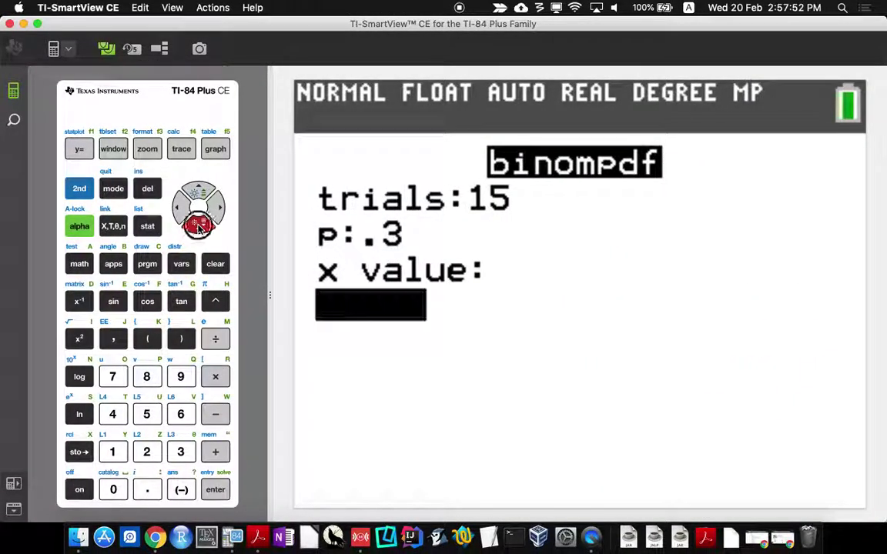
pyautogui.click(217, 489)
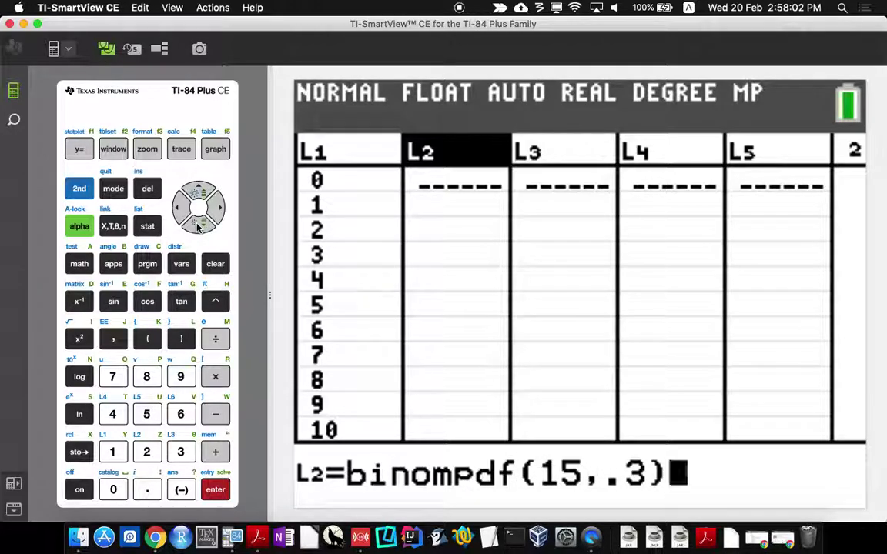
pyautogui.click(215, 490)
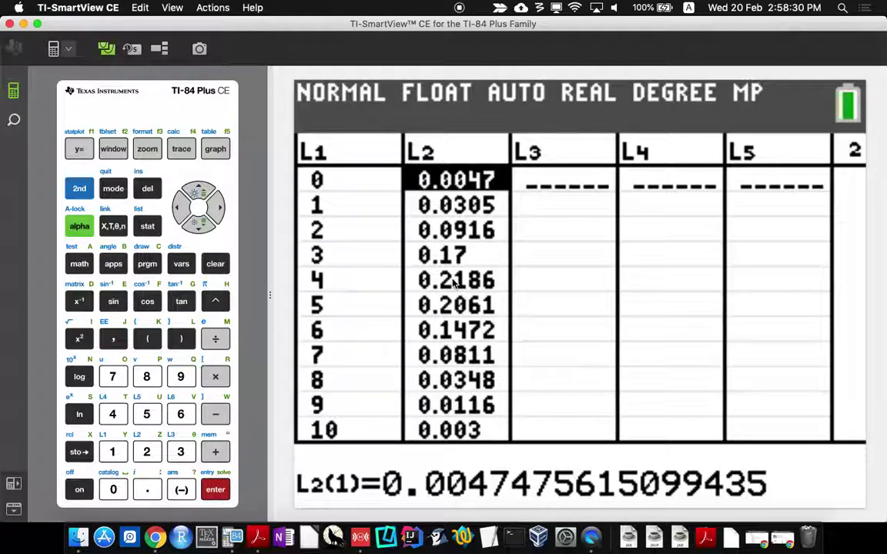
# Step: Examine all the probabilities in list L2 down to the final entries and back to the first to find the largest one
pyautogui.click(197, 224)
pyautogui.click(198, 224)
pyautogui.click(198, 224)
pyautogui.click(198, 224)
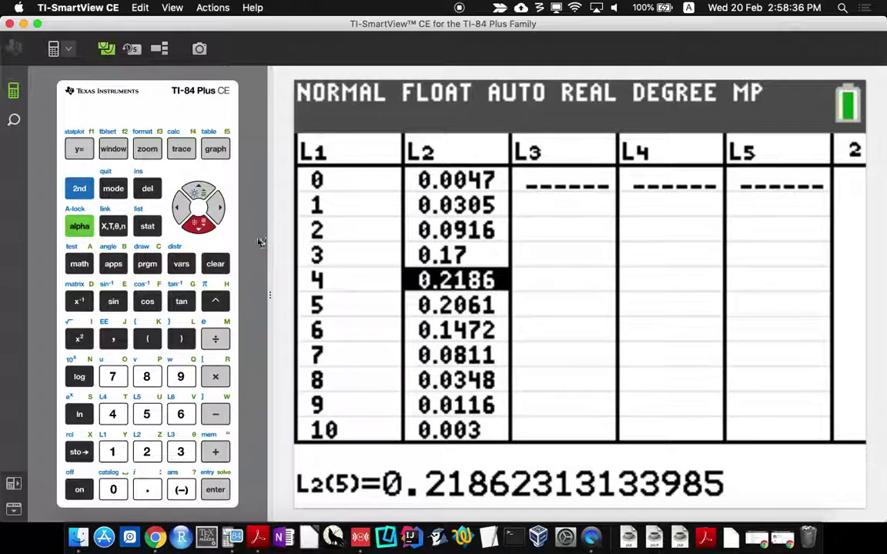
pyautogui.click(198, 226)
pyautogui.click(198, 226)
pyautogui.click(199, 226)
pyautogui.click(199, 226)
pyautogui.click(199, 226)
pyautogui.click(199, 226)
pyautogui.click(199, 225)
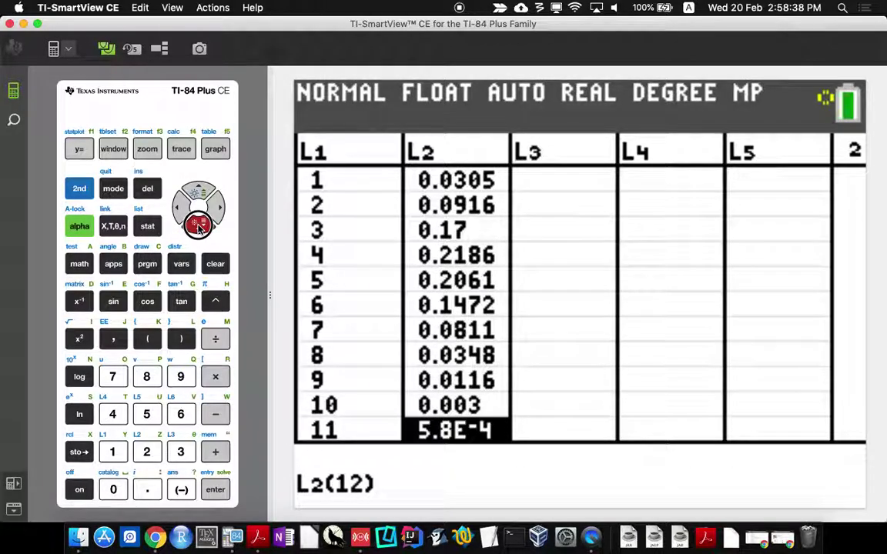
pyautogui.click(198, 225)
pyautogui.click(198, 226)
pyautogui.click(198, 226)
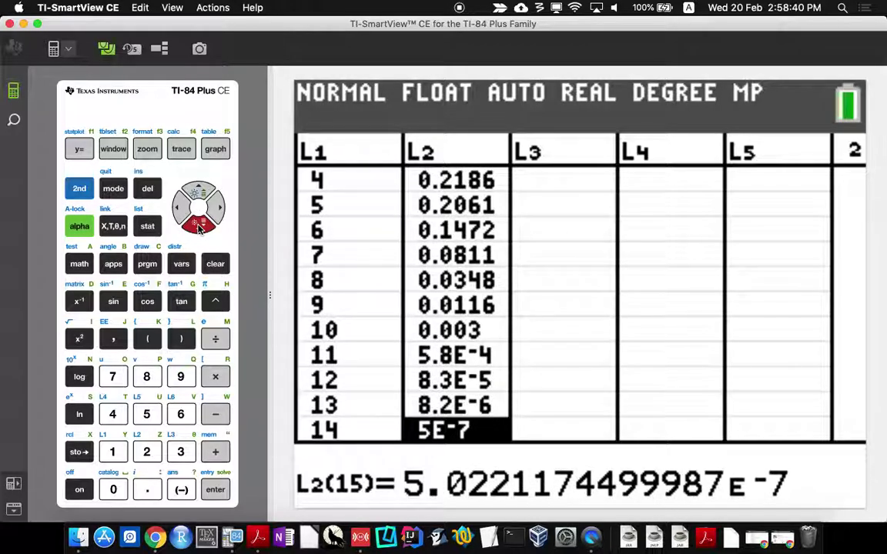
pyautogui.click(199, 190)
pyautogui.click(198, 191)
pyautogui.click(199, 190)
pyautogui.click(198, 190)
pyautogui.click(198, 190)
pyautogui.click(198, 190)
pyautogui.click(198, 190)
pyautogui.click(198, 190)
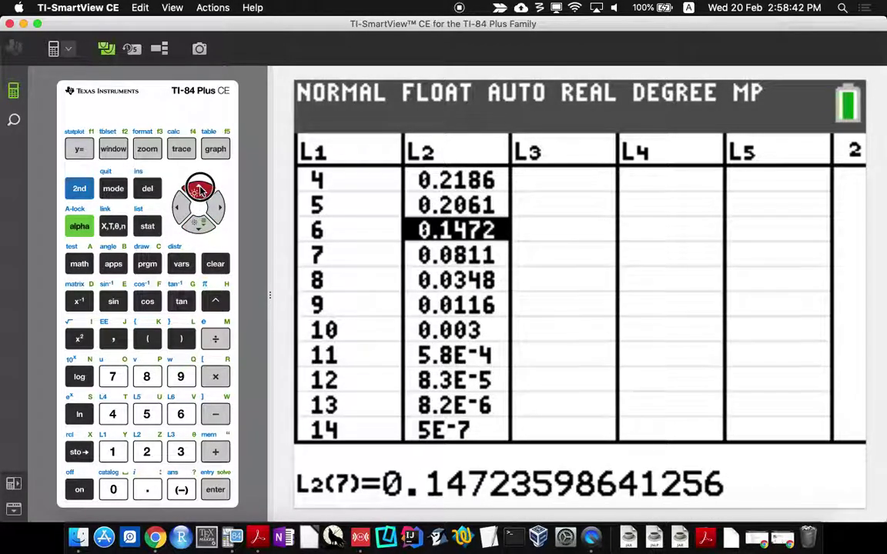
pyautogui.click(199, 190)
pyautogui.click(198, 190)
pyautogui.click(198, 191)
pyautogui.click(198, 191)
pyautogui.click(198, 190)
pyautogui.click(199, 190)
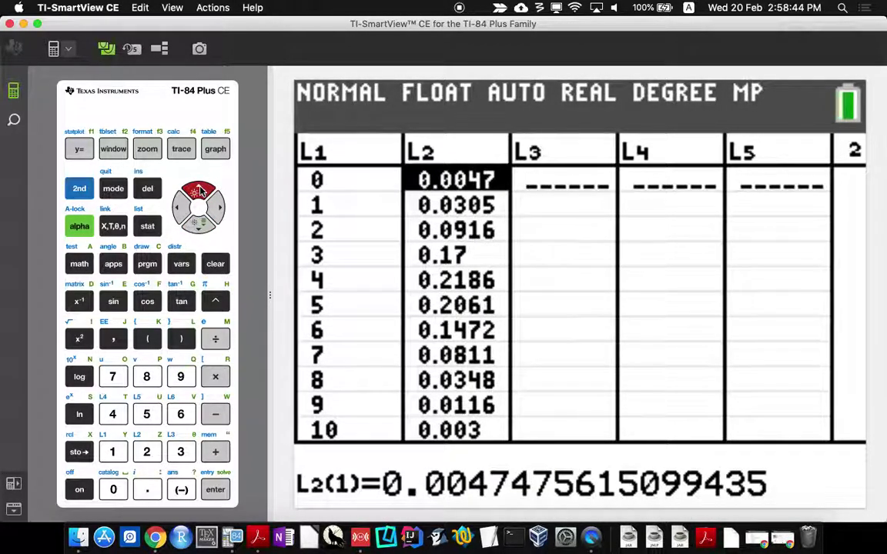
pyautogui.click(198, 190)
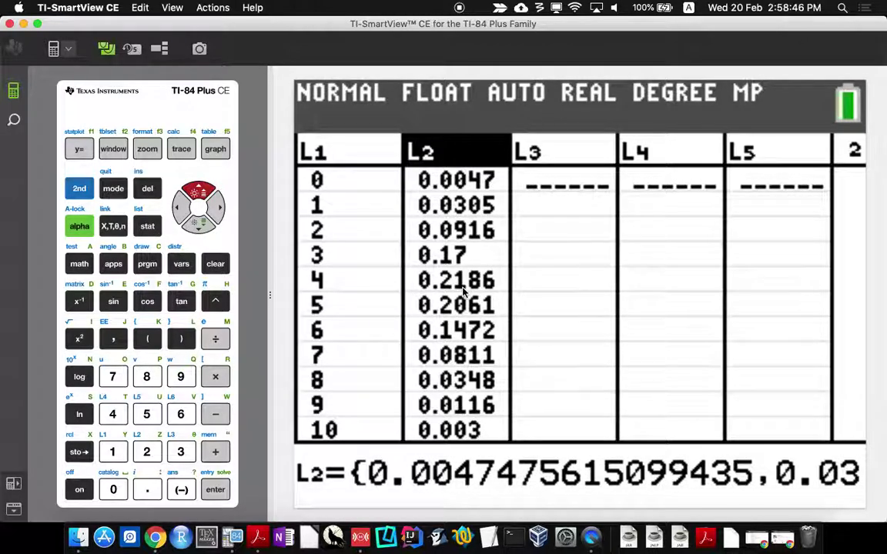
pyautogui.click(198, 229)
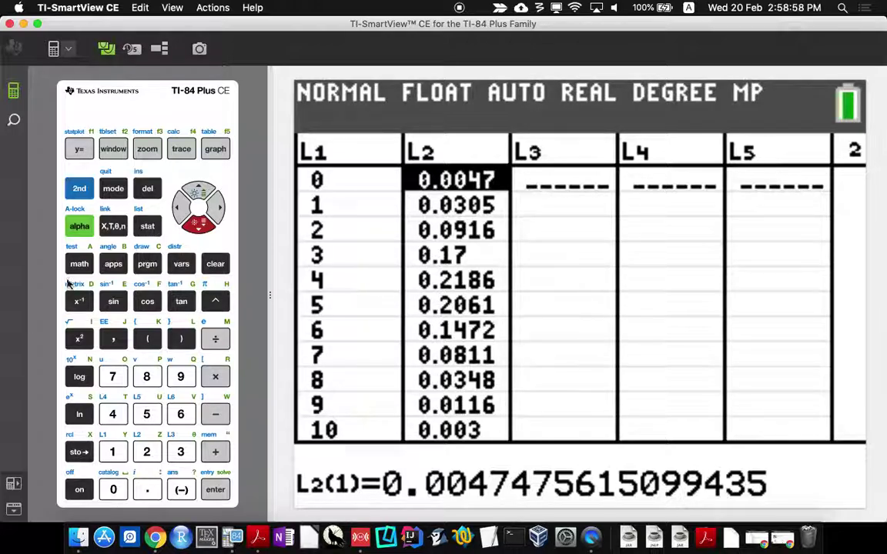
# Step: Turn on stat plot Plot1 and check that it uses the histogram type with Xlist L1 and Freq L2
pyautogui.click(79, 194)
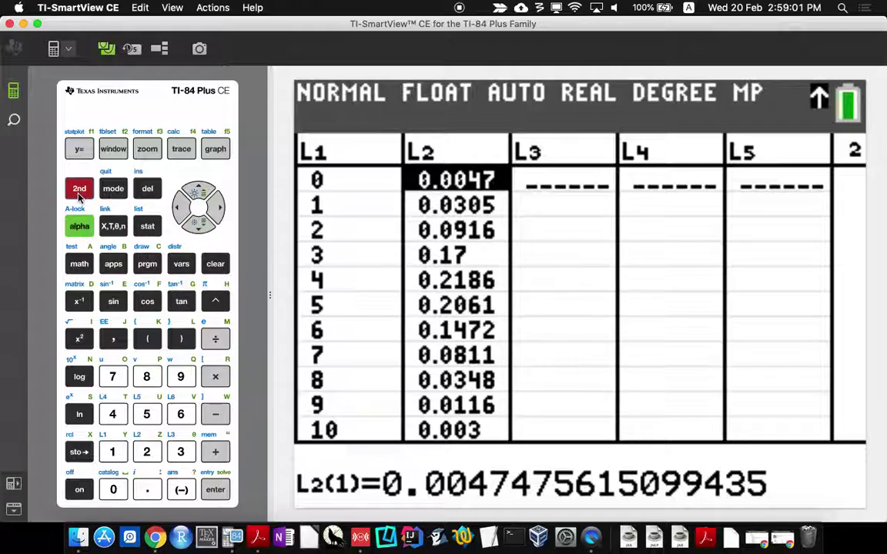
pyautogui.click(82, 150)
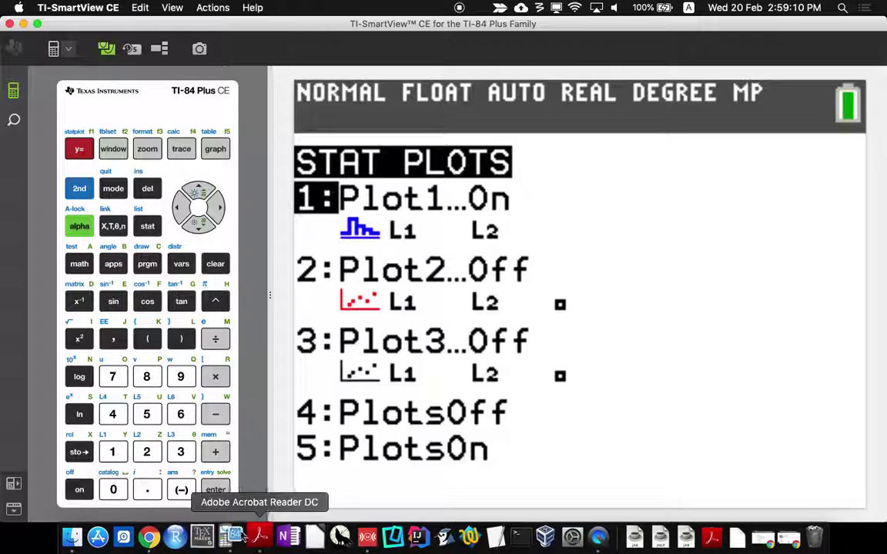
pyautogui.click(216, 493)
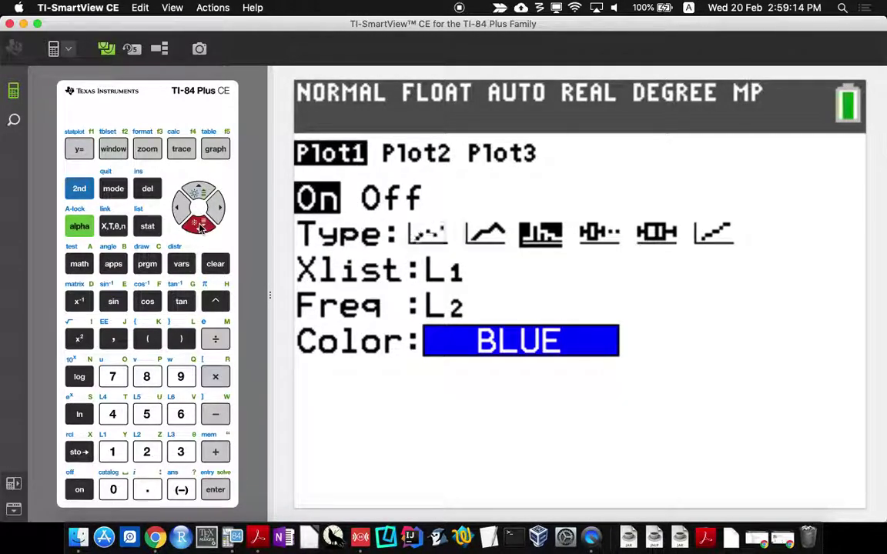
pyautogui.click(198, 192)
pyautogui.click(216, 489)
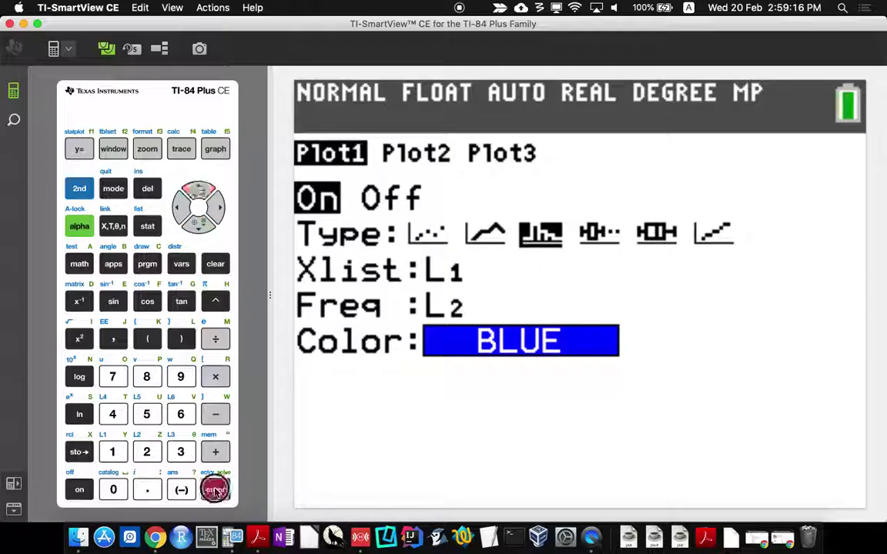
pyautogui.click(201, 221)
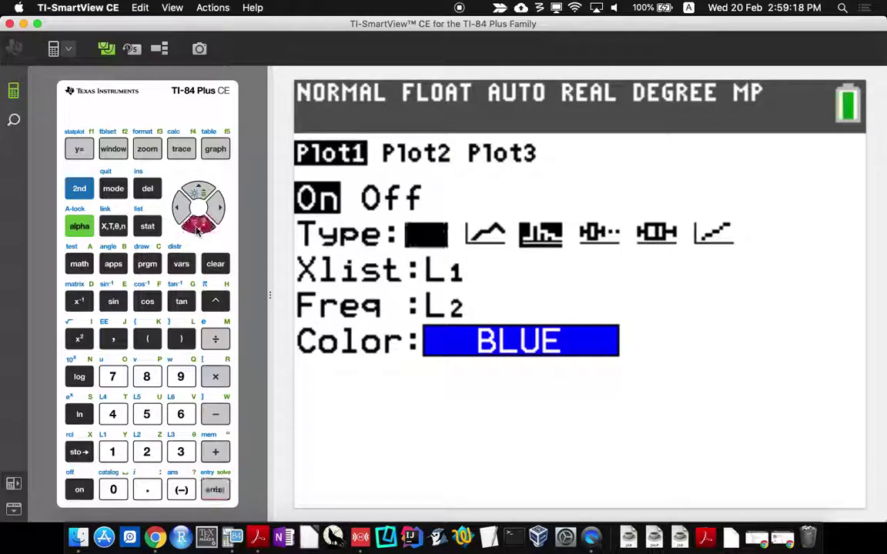
pyautogui.click(219, 208)
pyautogui.click(218, 208)
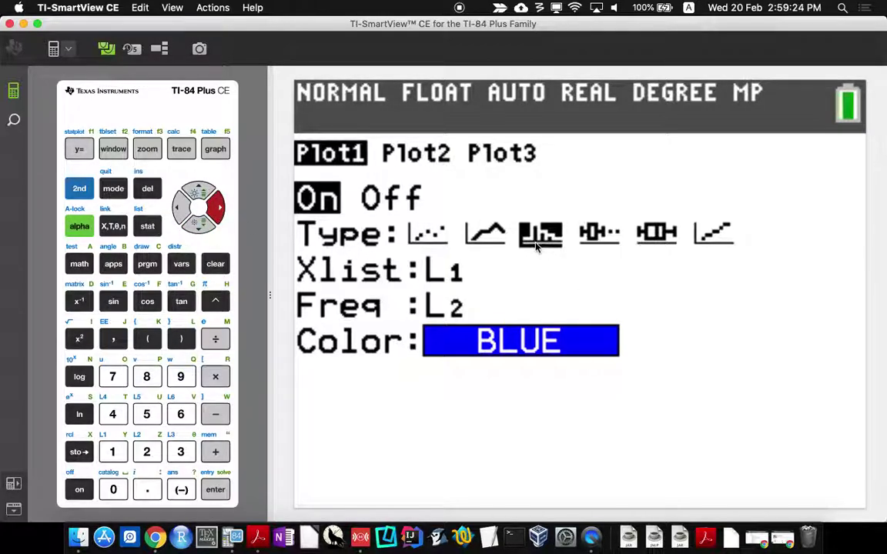
pyautogui.click(202, 226)
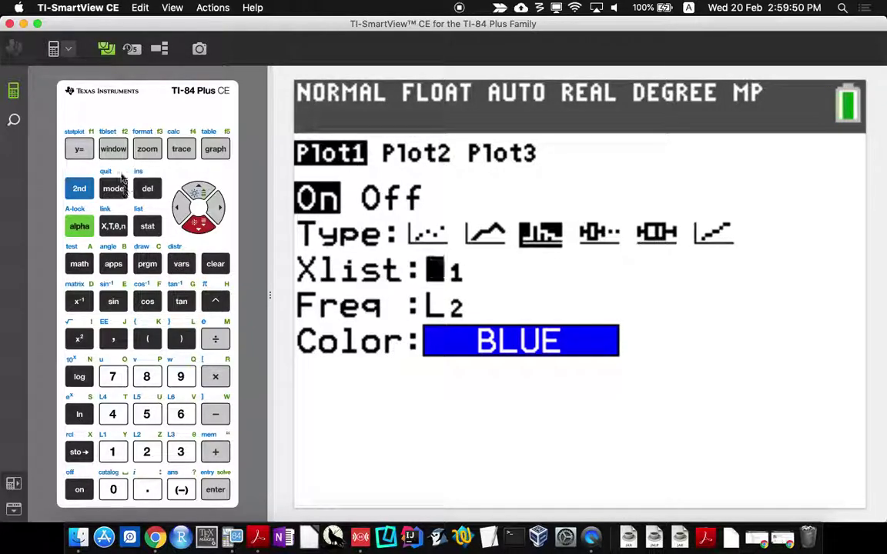
# Step: Set the graph window's Xmax to 16 and review the Xscl, Ymin and Ymax settings
pyautogui.click(113, 149)
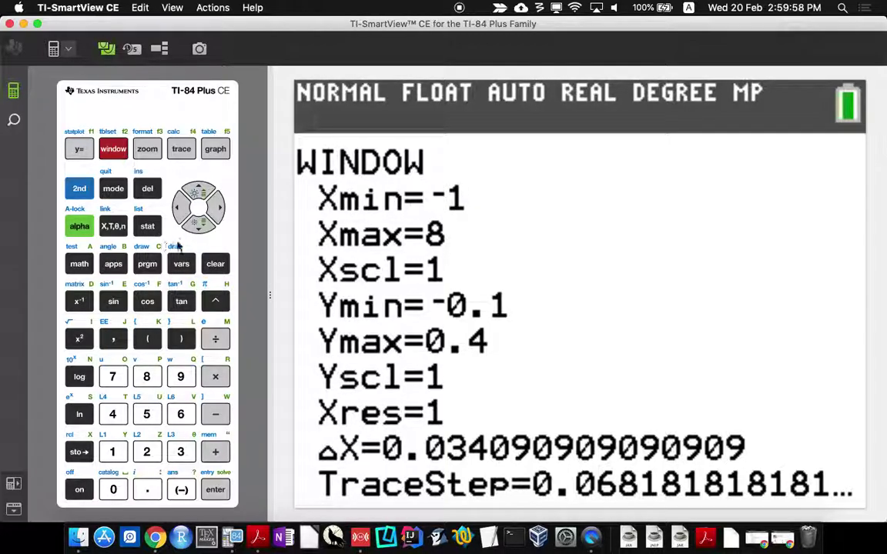
pyautogui.click(198, 225)
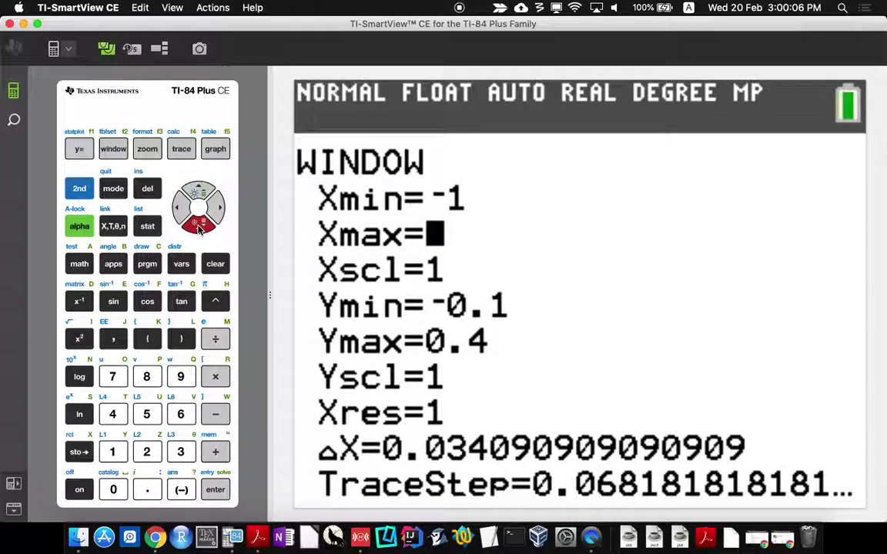
pyautogui.click(113, 452)
pyautogui.click(181, 415)
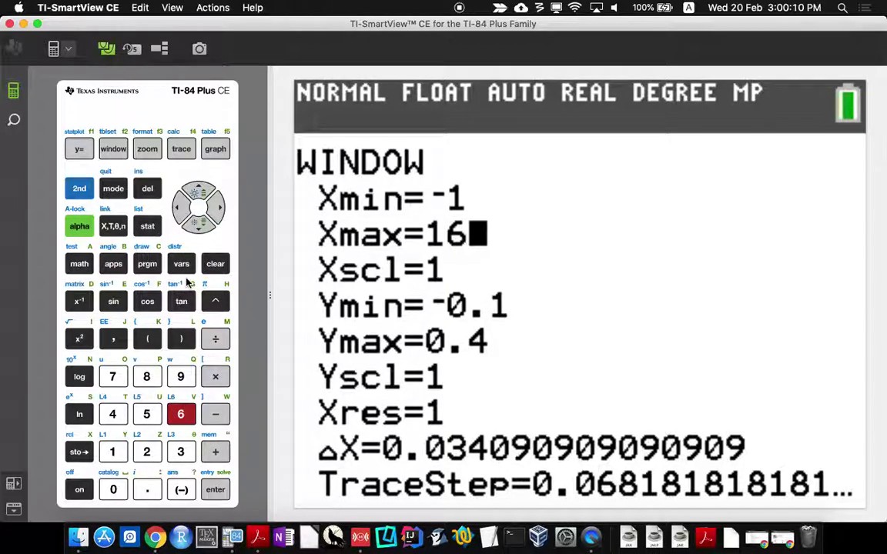
pyautogui.click(198, 226)
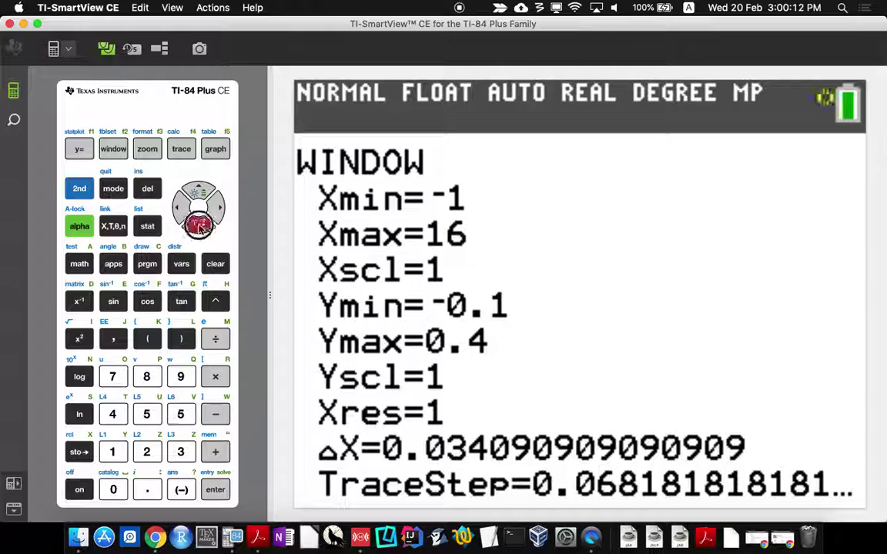
pyautogui.click(198, 226)
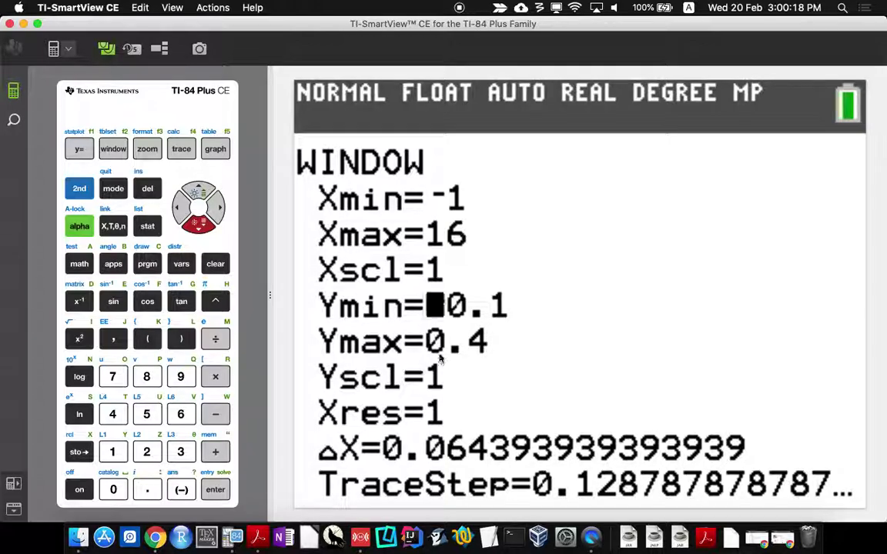
pyautogui.click(198, 223)
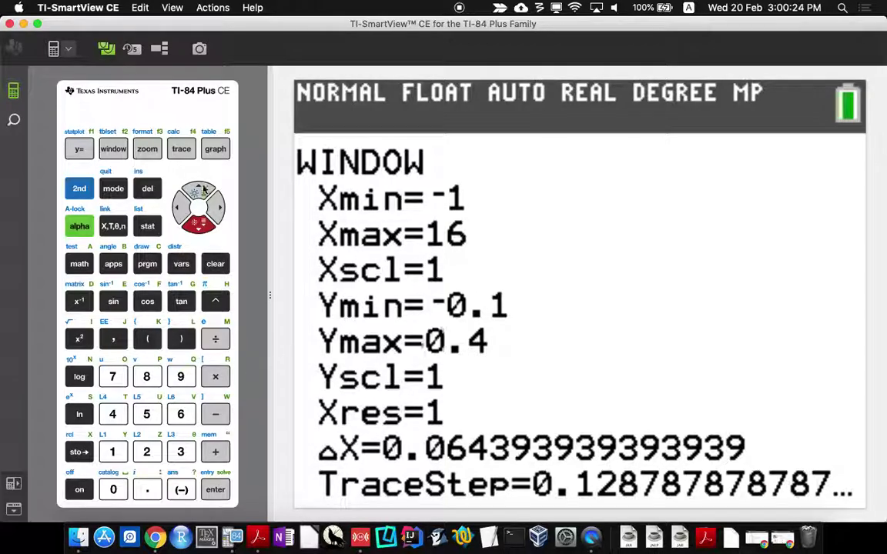
# Step: Set the graph window's Ymax to 0.23 and graph the Plot1 histogram
pyautogui.click(218, 209)
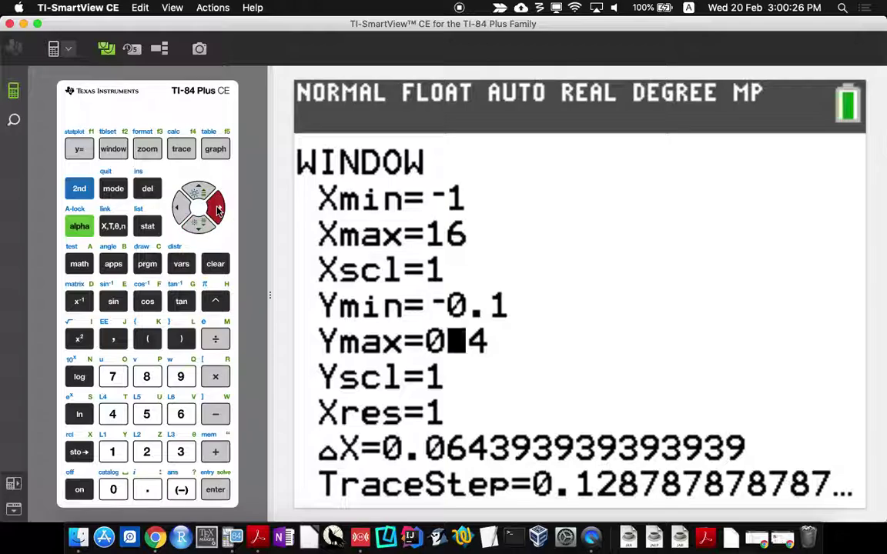
pyautogui.click(217, 208)
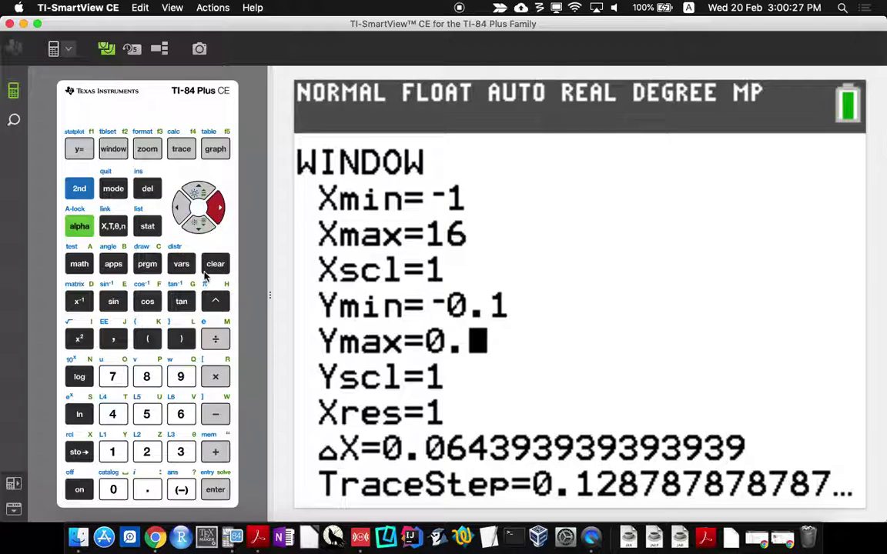
pyautogui.click(147, 452)
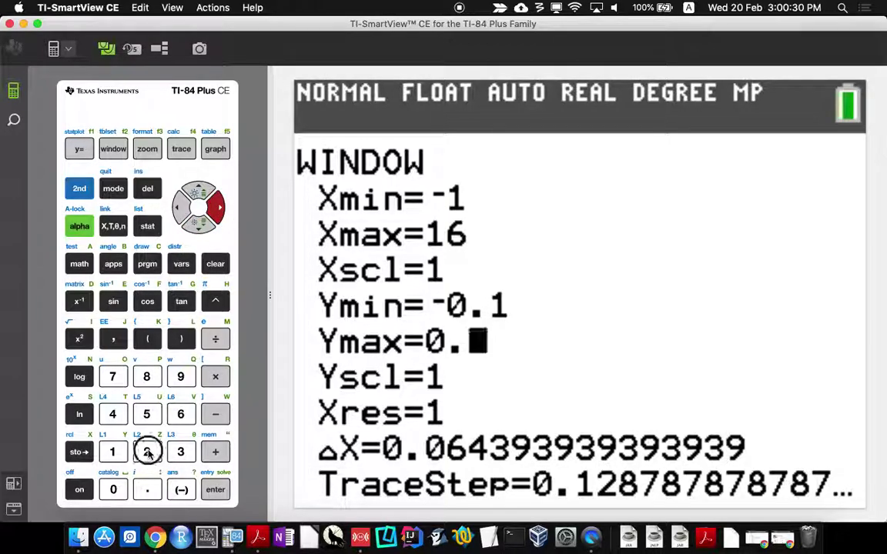
pyautogui.click(178, 454)
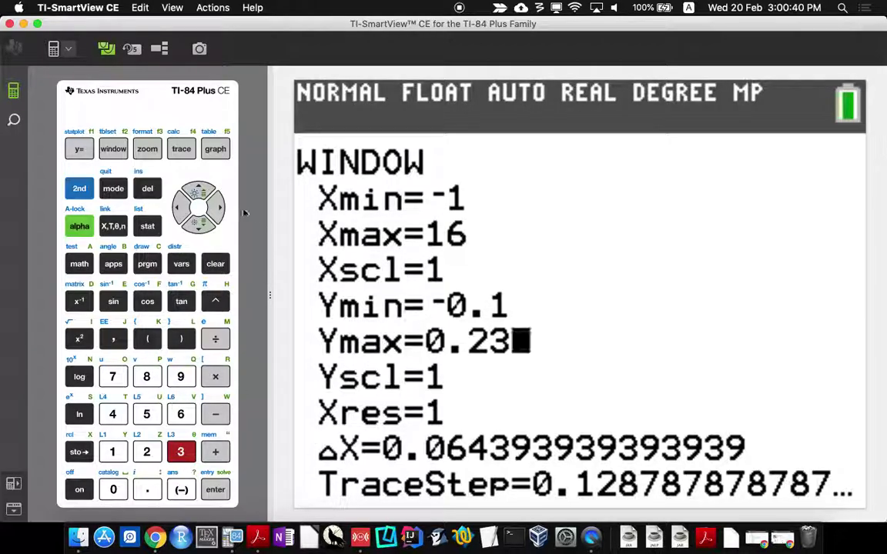
pyautogui.click(216, 147)
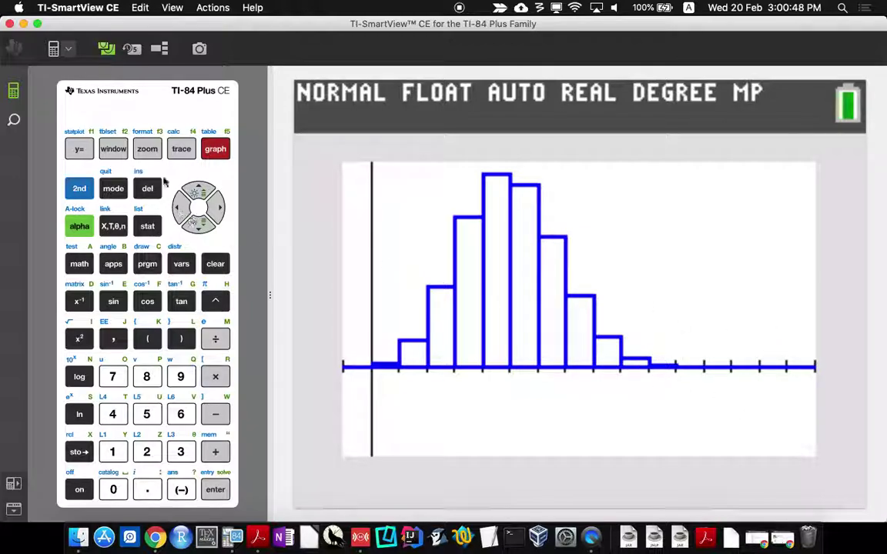
# Step: Trace the Plot1 histogram bar by bar up to the class starting at 15, reading the probability of each number of successes
pyautogui.click(181, 150)
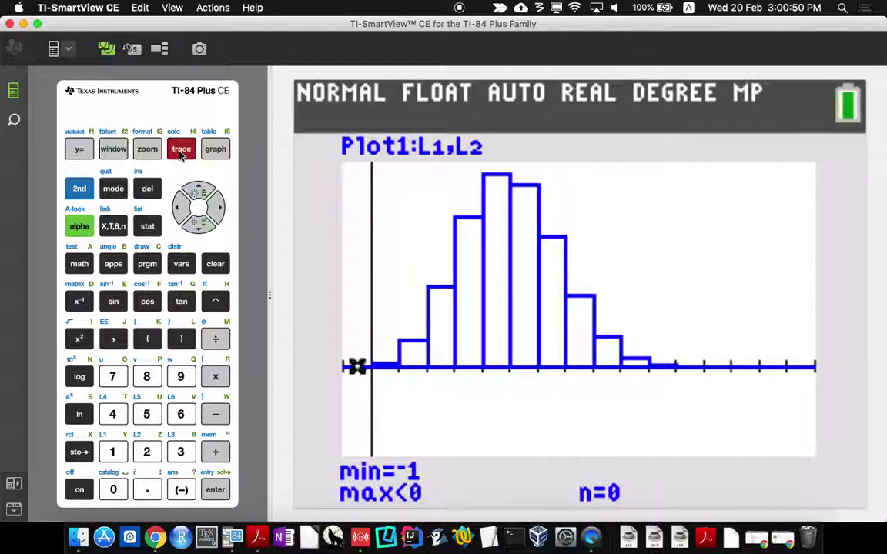
pyautogui.click(217, 207)
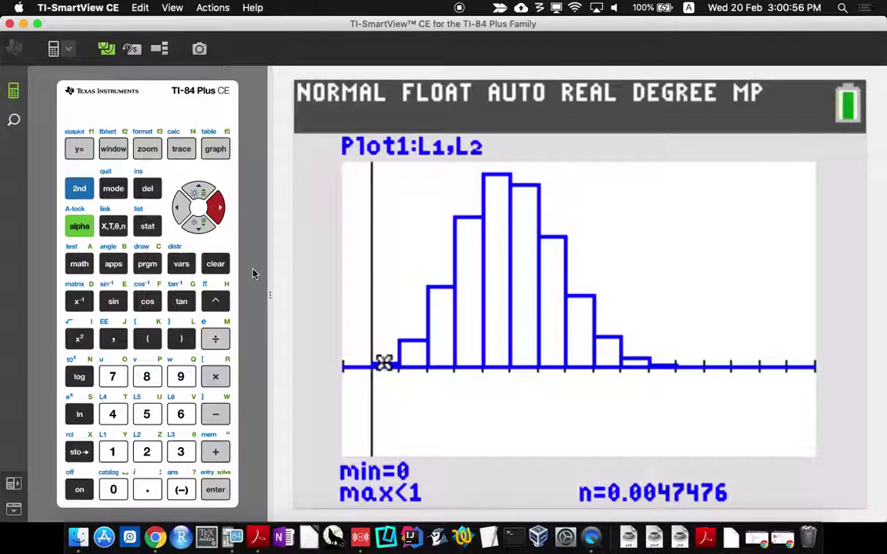
pyautogui.click(219, 210)
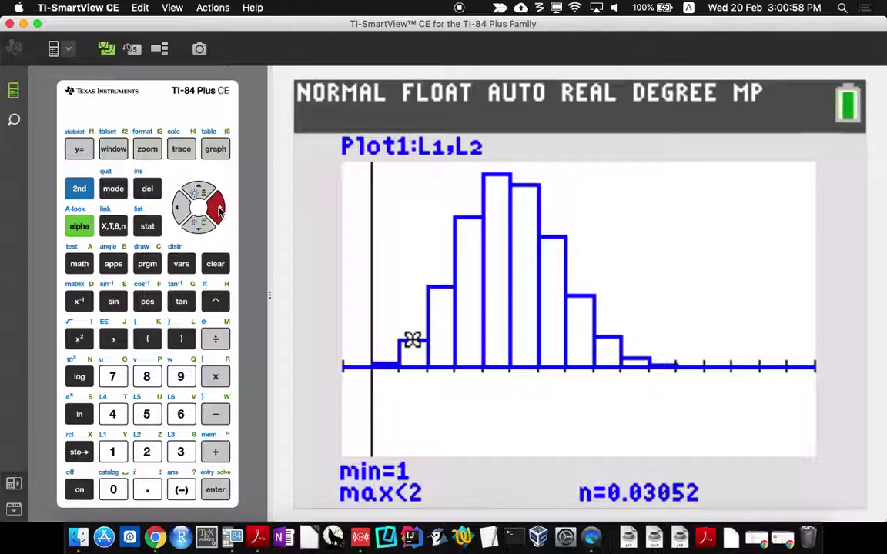
pyautogui.click(219, 209)
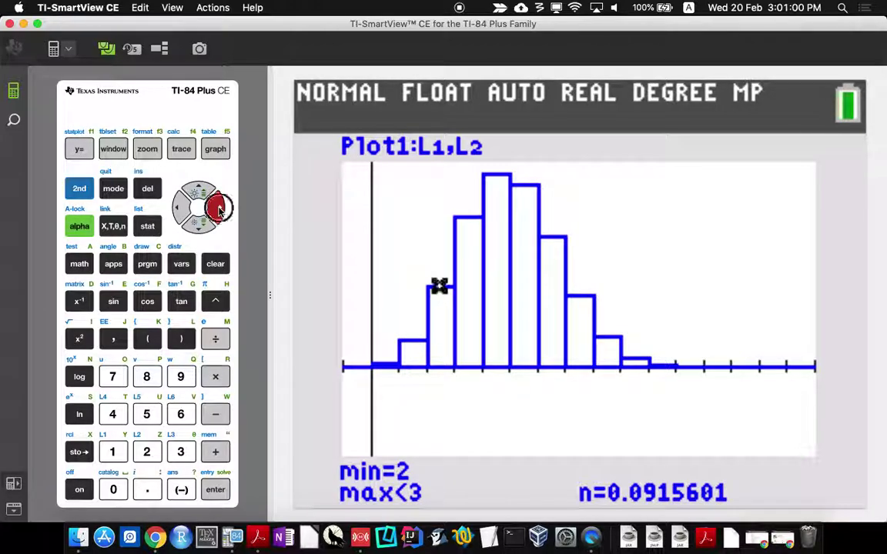
pyautogui.click(219, 209)
pyautogui.click(218, 209)
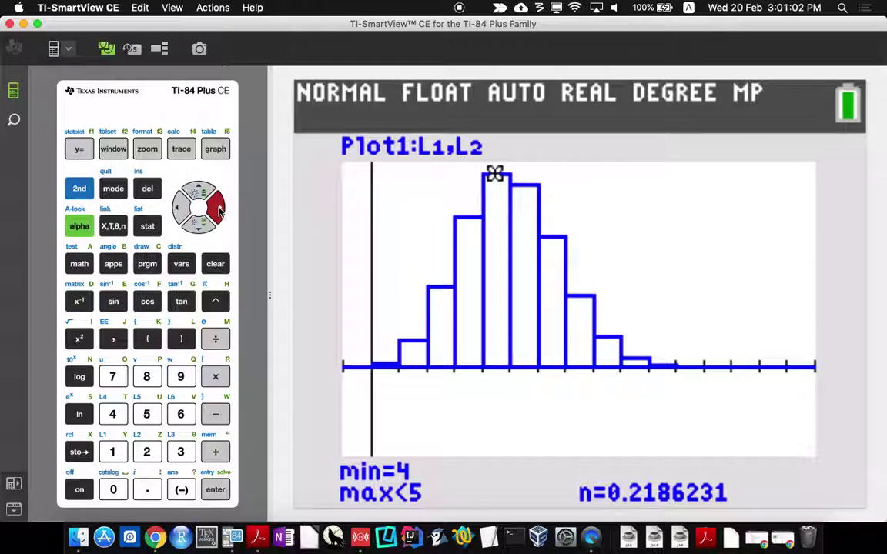
pyautogui.click(218, 209)
pyautogui.click(218, 209)
pyautogui.click(219, 209)
pyautogui.click(218, 209)
pyautogui.click(219, 209)
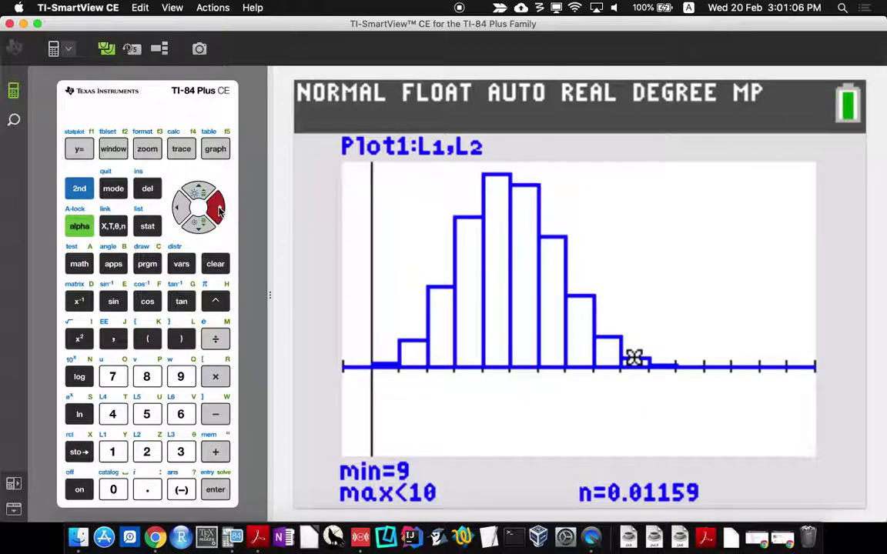
pyautogui.click(219, 210)
pyautogui.click(219, 210)
pyautogui.click(218, 209)
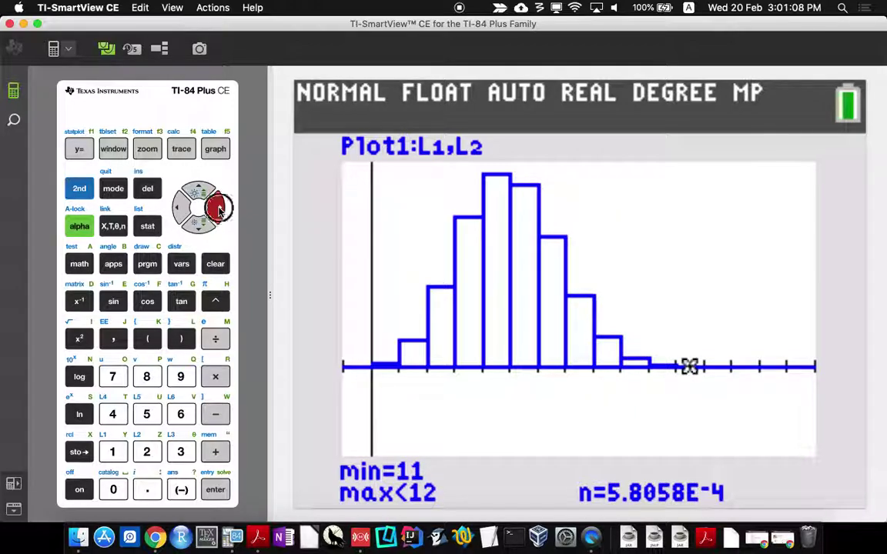
pyautogui.click(219, 209)
pyautogui.click(218, 209)
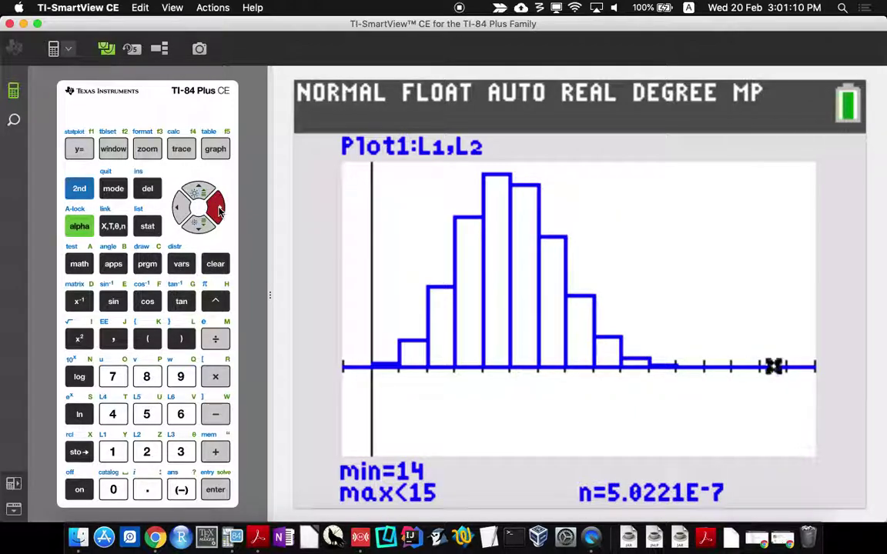
pyautogui.click(219, 210)
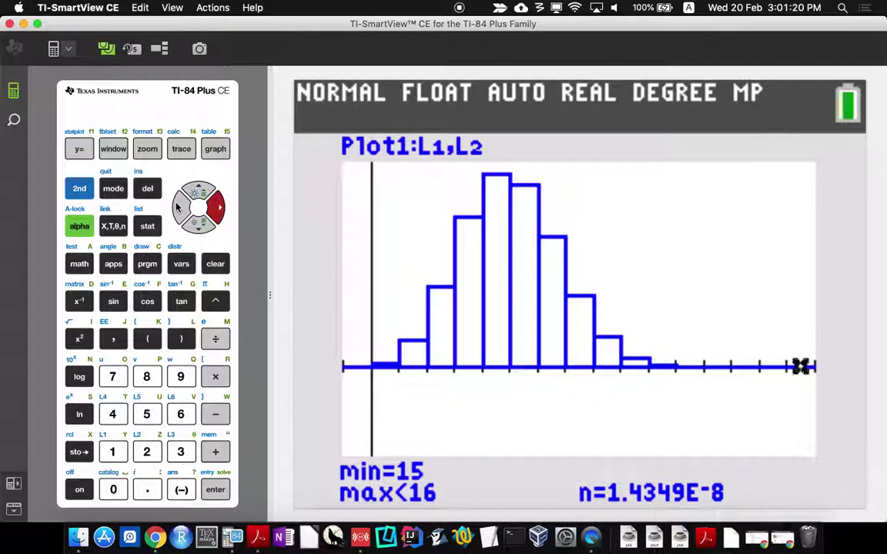
# Step: Trace back across the histogram from the last bar to the bar for 1 success
pyautogui.click(179, 205)
pyautogui.click(177, 205)
pyautogui.click(177, 205)
pyautogui.click(177, 205)
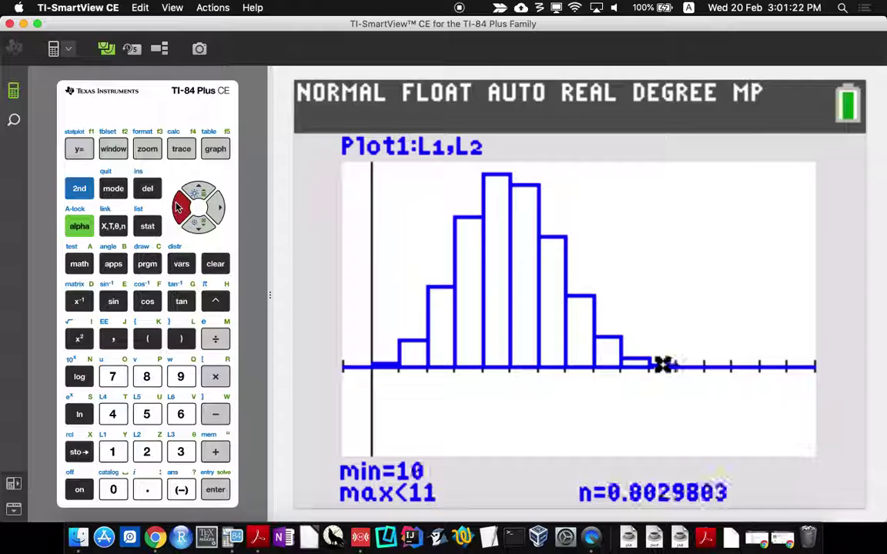
pyautogui.click(177, 206)
pyautogui.click(177, 205)
pyautogui.click(177, 205)
pyautogui.click(177, 205)
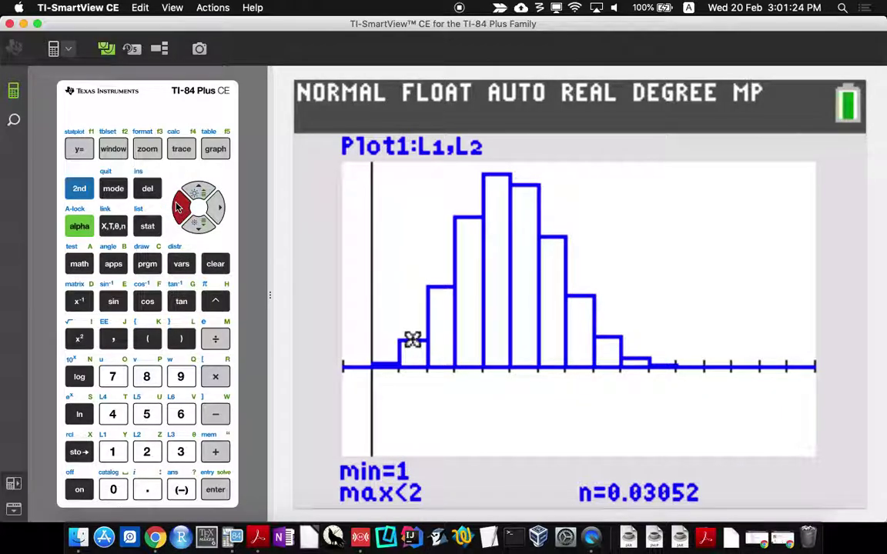
# Step: Switch to the Section 1 PDF, compare the histogram's shape with the symmetric and skewed distribution examples, and return to the calculator
pyautogui.hotkey('ctrl', 'Right')
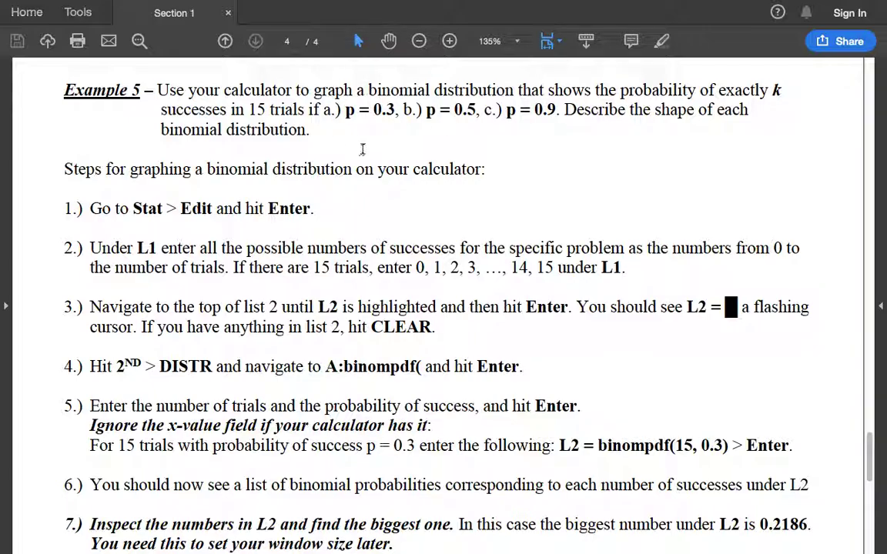
pyautogui.scroll(10, 362, 149)
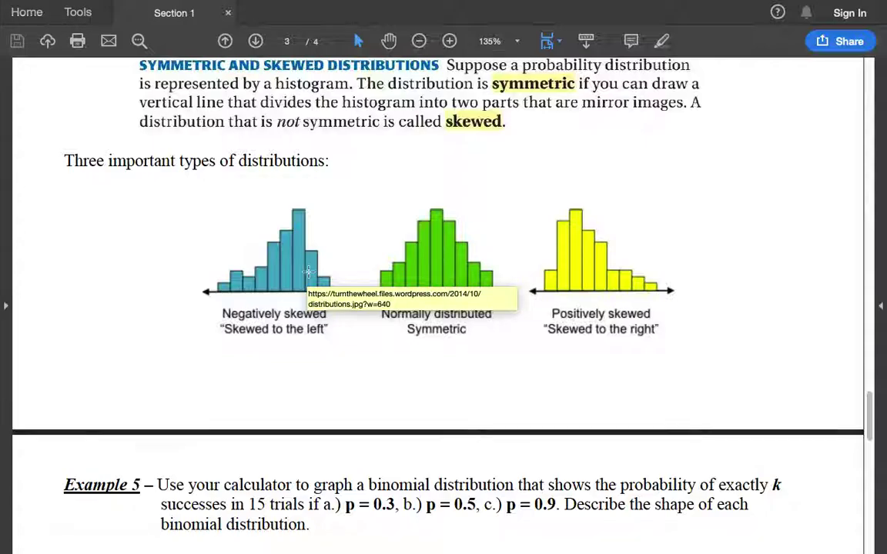
pyautogui.press('super+Tab')
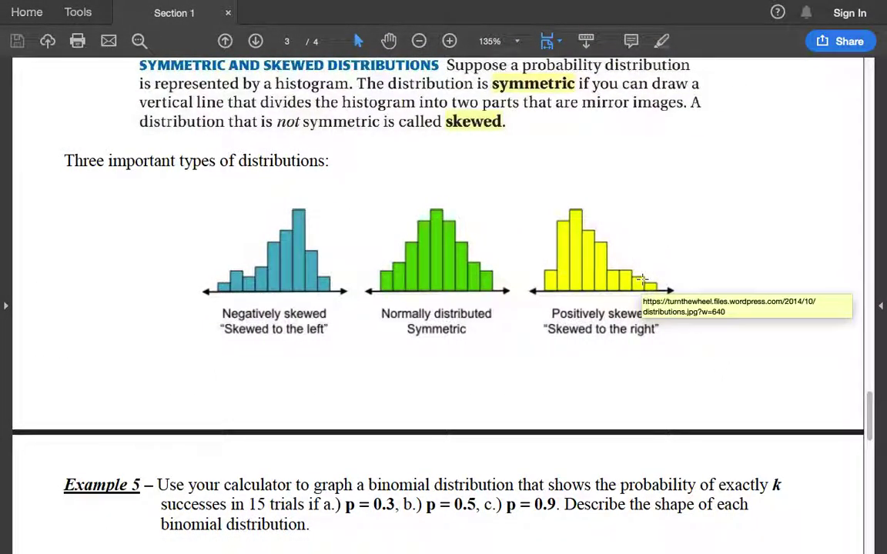
pyautogui.scroll(-5, 642, 282)
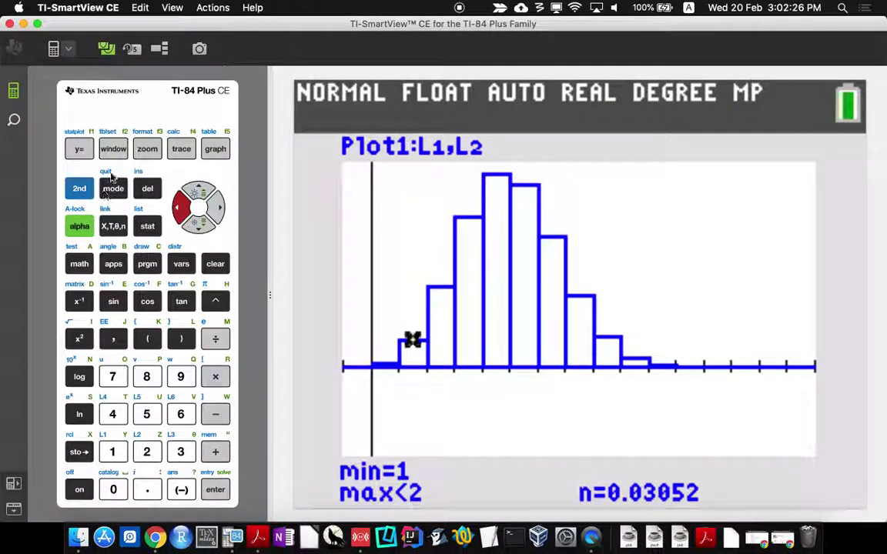
# Step: Open the statistics list editor and clear all entries from list L2
pyautogui.click(149, 229)
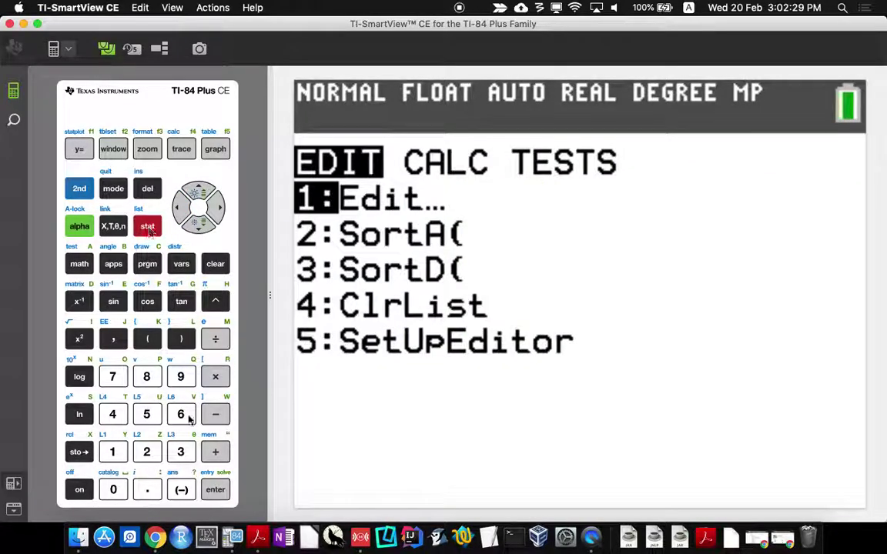
pyautogui.click(216, 489)
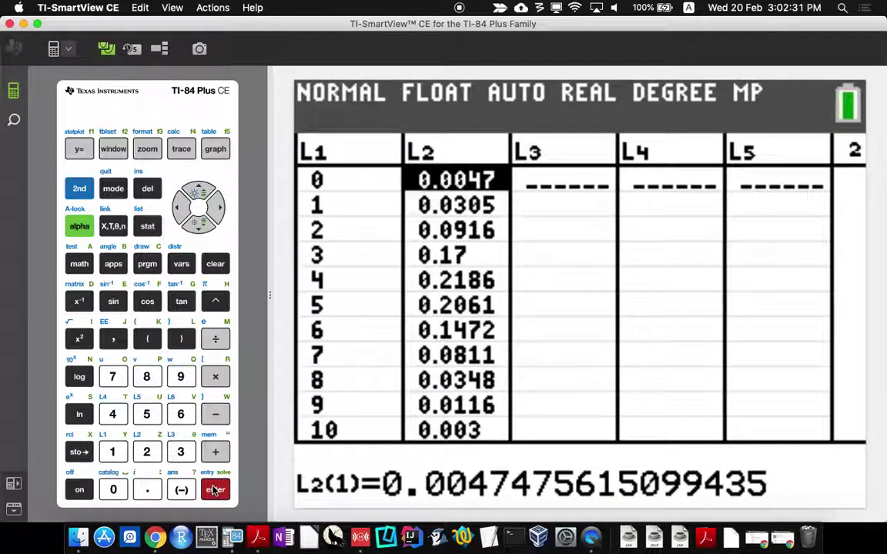
pyautogui.click(198, 193)
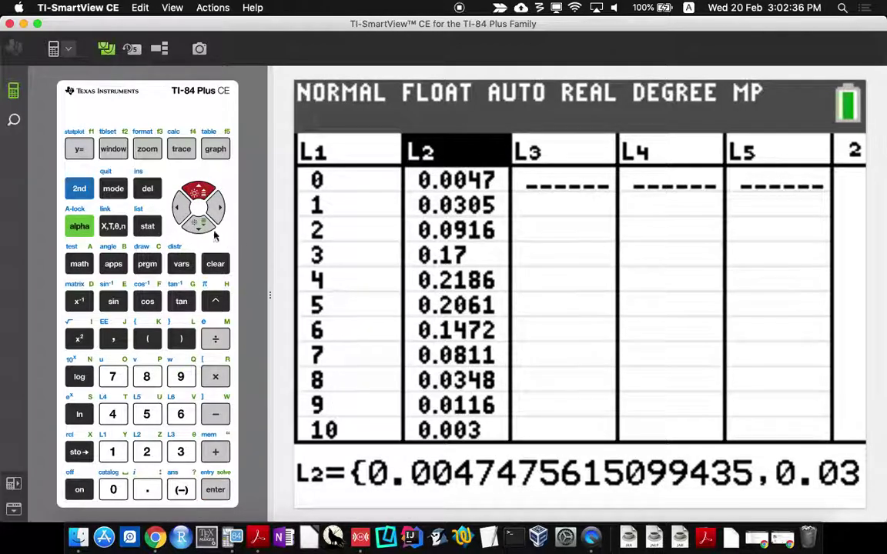
pyautogui.click(216, 491)
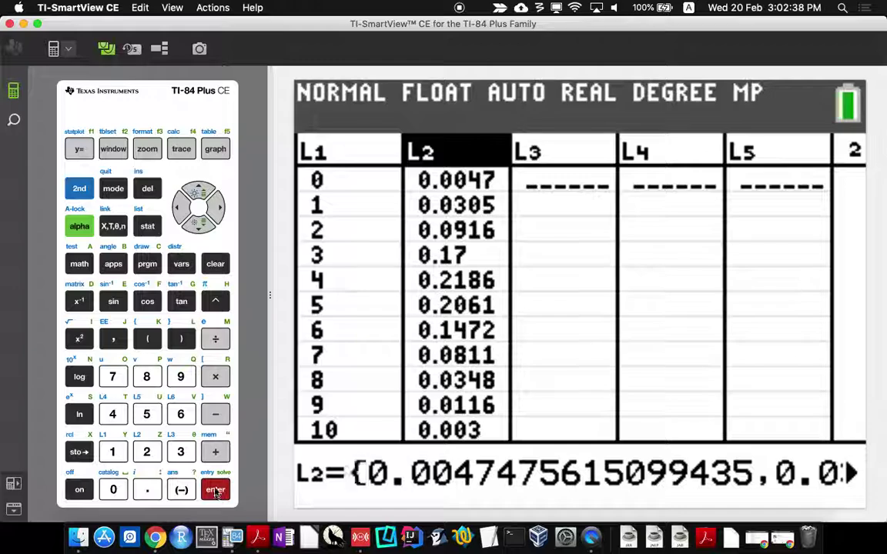
pyautogui.click(216, 264)
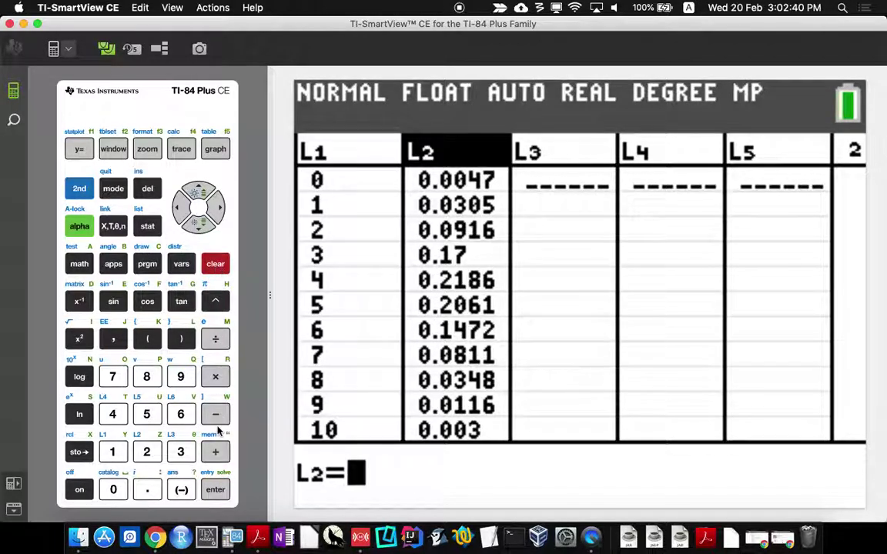
pyautogui.click(216, 491)
# Step: Start a new formula for the whole list L2 and choose the binompdf( distribution function for it
pyautogui.click(200, 192)
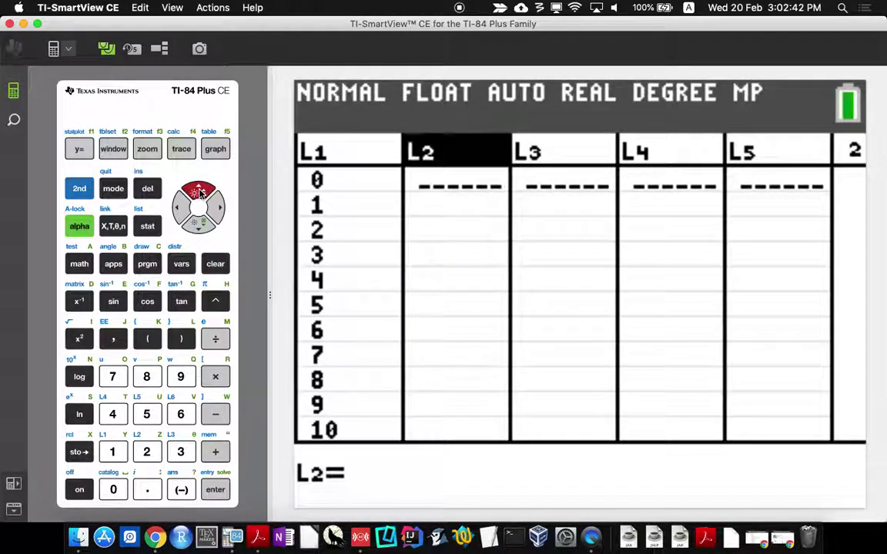
pyautogui.click(215, 490)
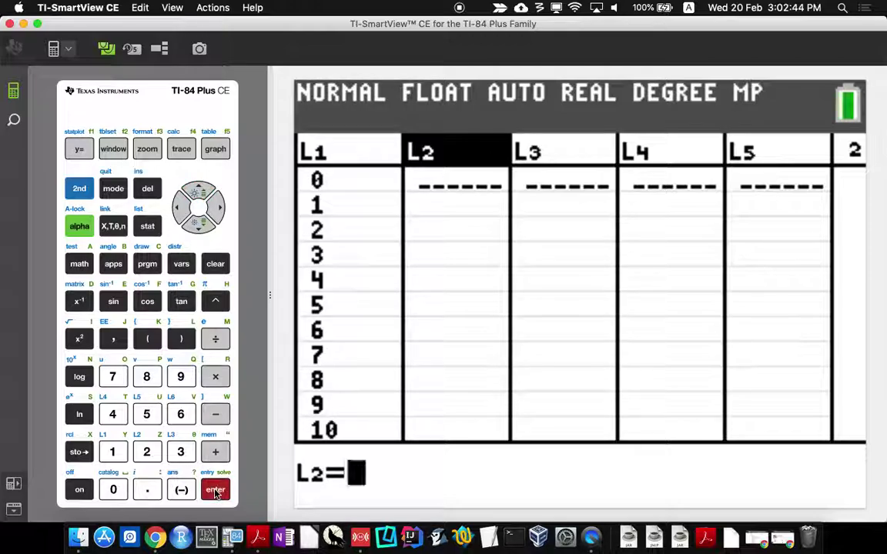
pyautogui.click(79, 189)
pyautogui.click(181, 264)
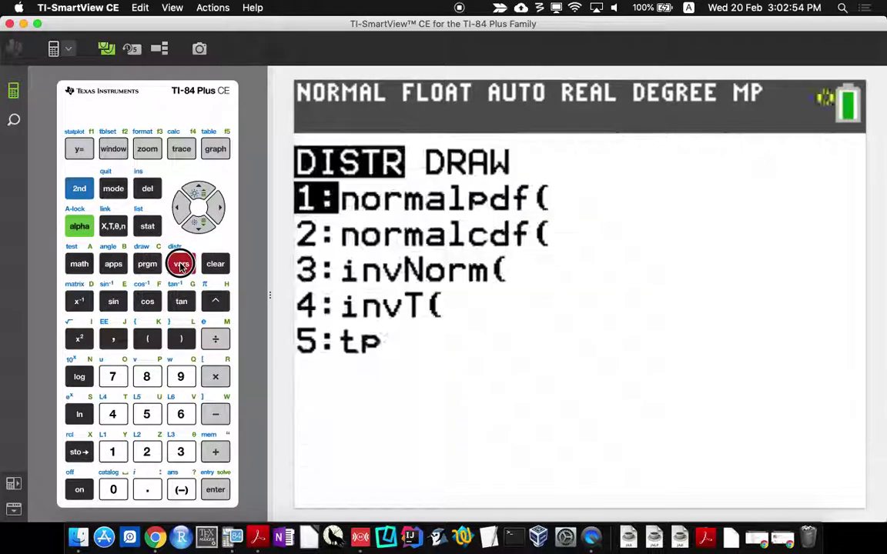
pyautogui.click(198, 189)
pyautogui.click(199, 189)
pyautogui.click(199, 190)
pyautogui.click(199, 189)
pyautogui.click(199, 189)
pyautogui.click(198, 189)
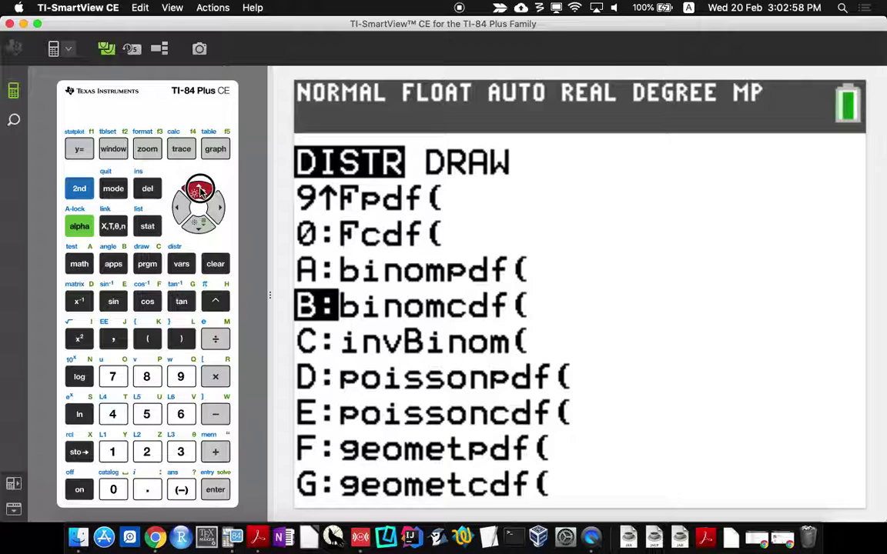
pyautogui.click(199, 189)
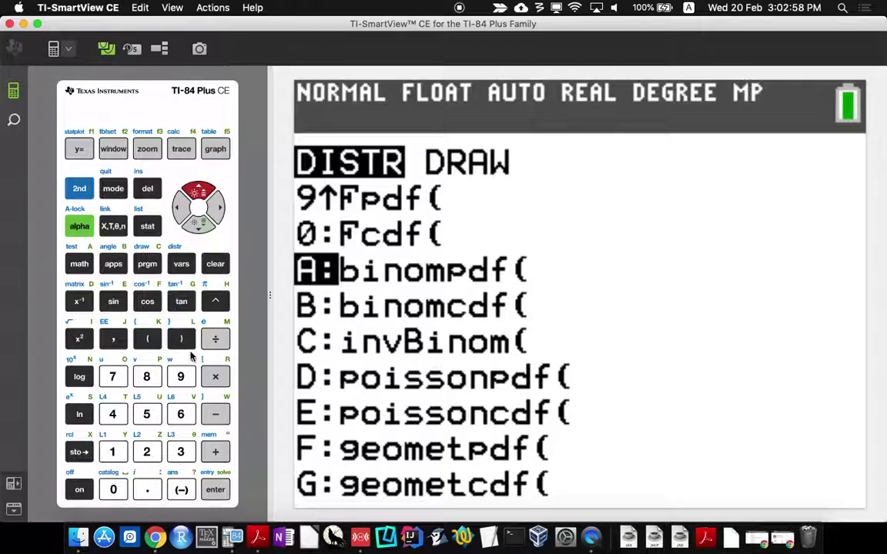
pyautogui.click(218, 491)
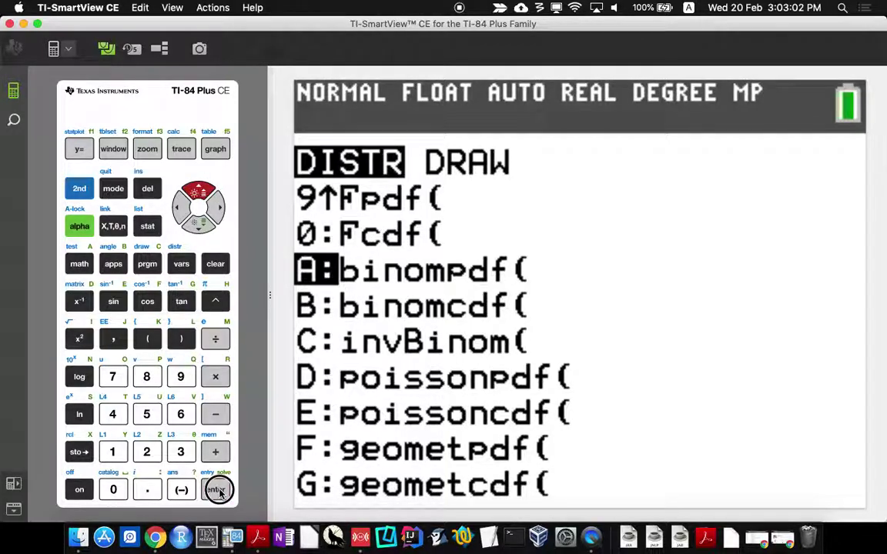
# Step: Set the binompdf success probability to .5 and fill list L2 with the values for 15 trials
pyautogui.click(202, 223)
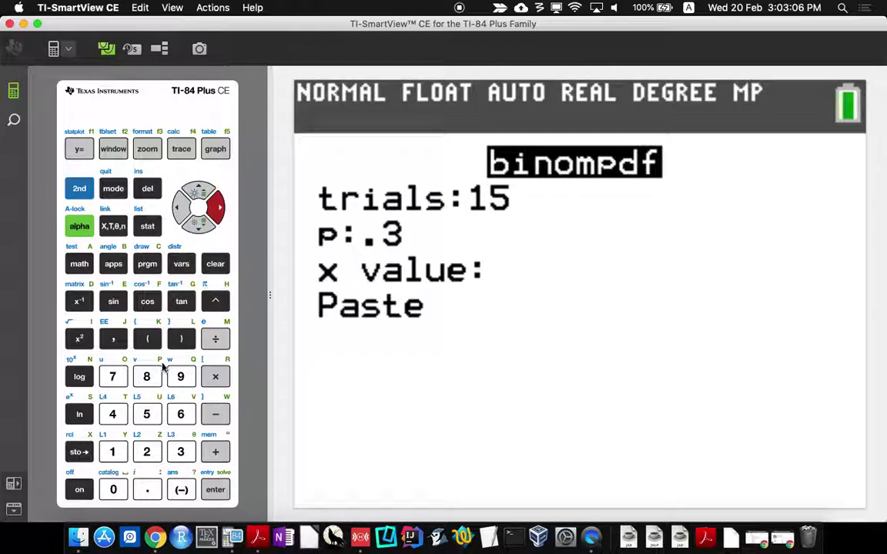
pyautogui.click(146, 414)
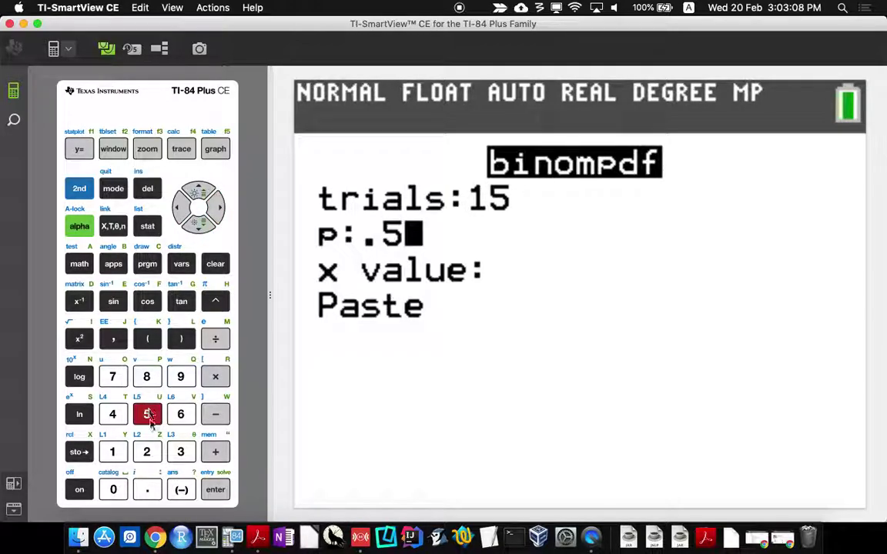
pyautogui.click(198, 225)
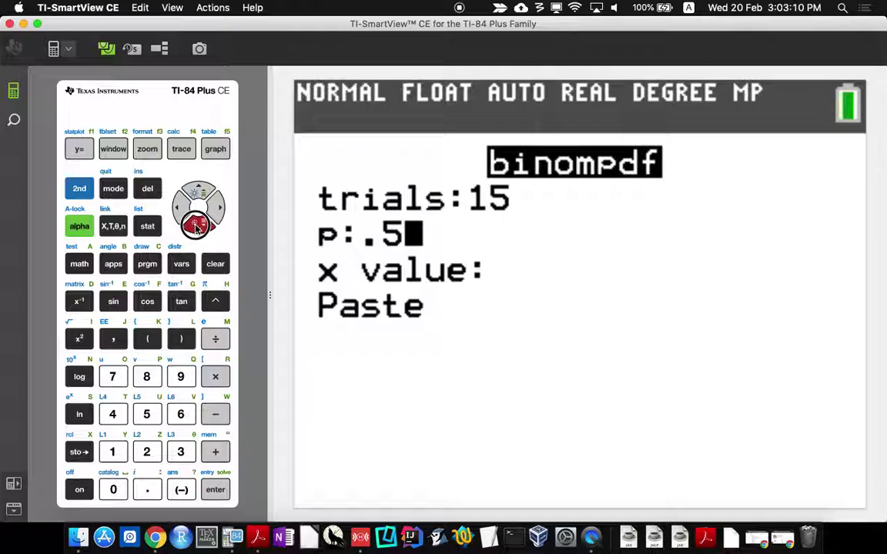
pyautogui.click(198, 225)
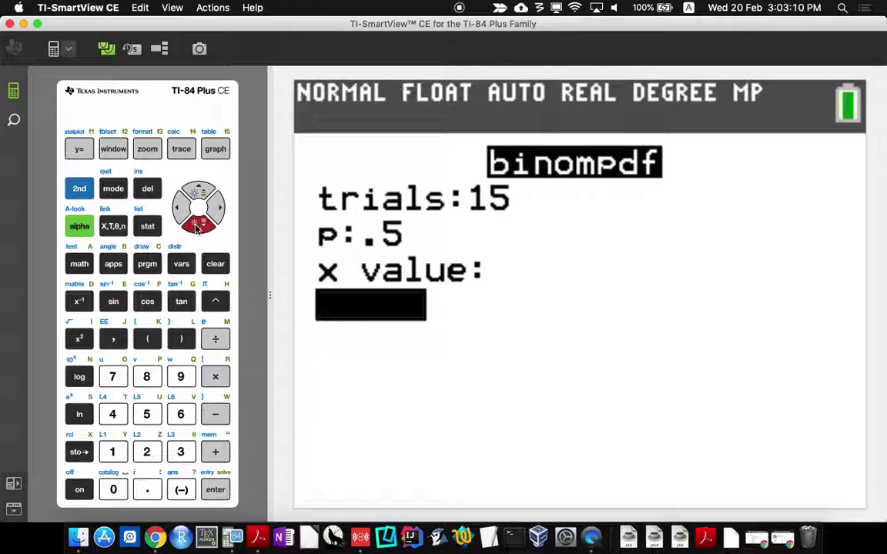
pyautogui.click(215, 492)
pyautogui.click(214, 490)
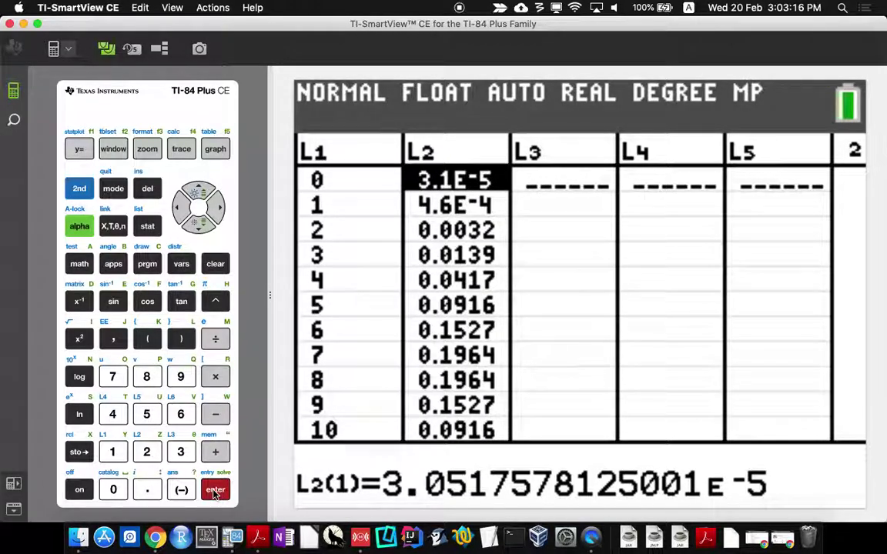
# Step: Look through the probabilities in list L2 to find the largest value and check the remaining entries
pyautogui.click(199, 224)
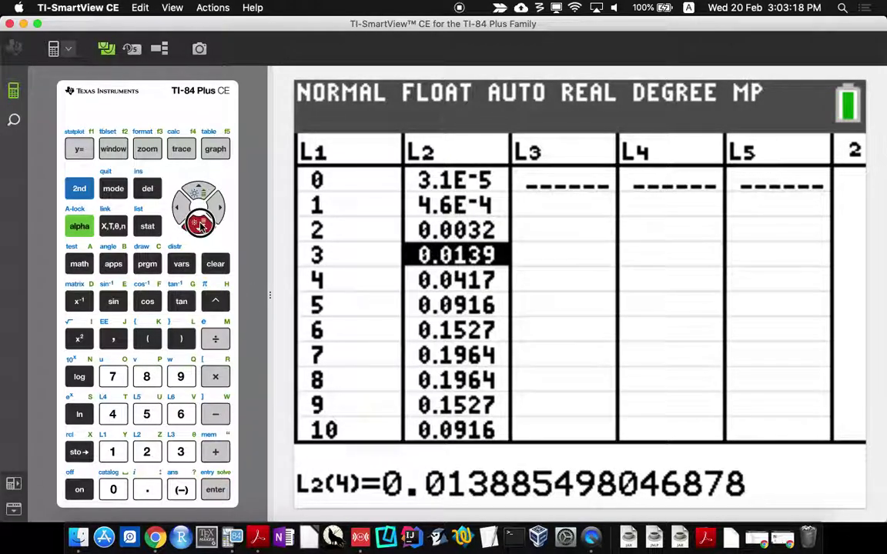
pyautogui.click(199, 224)
pyautogui.click(200, 224)
pyautogui.click(200, 223)
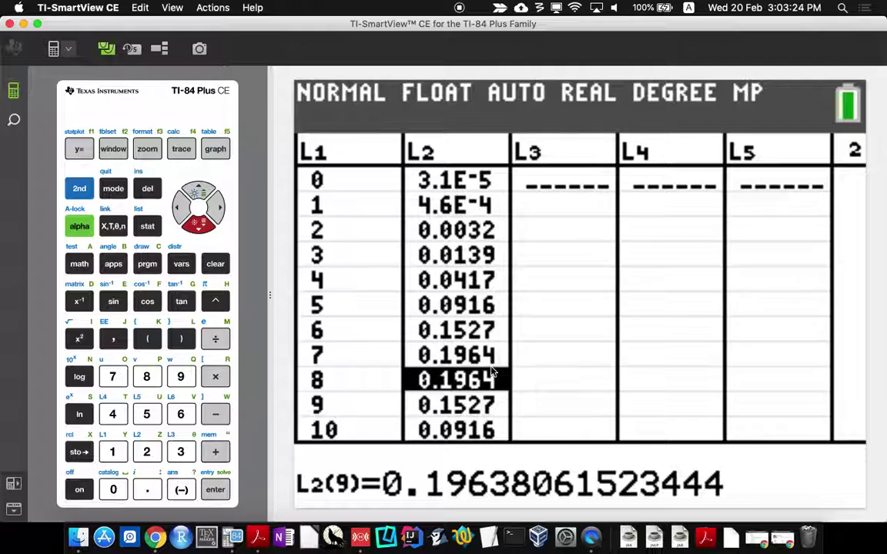
pyautogui.click(198, 223)
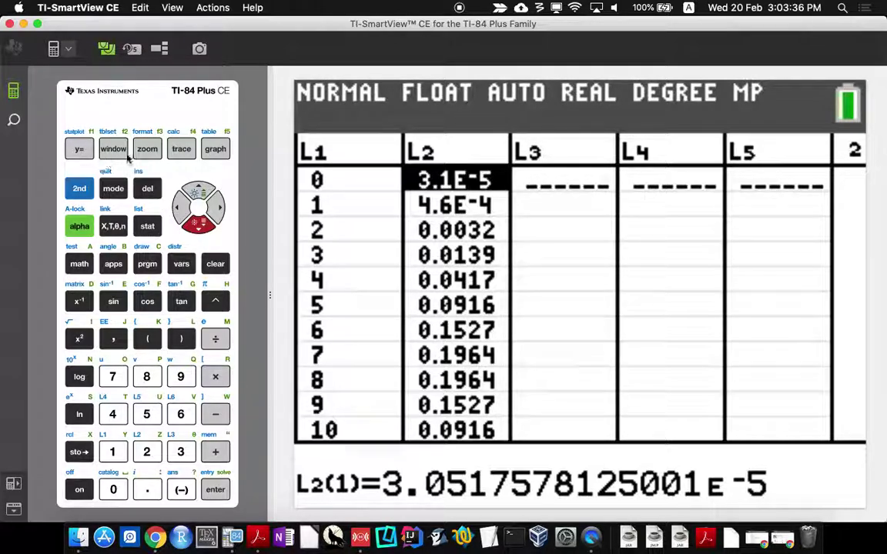
# Step: Open the Plot1 settings and check the histogram type, Xlist and frequency list
pyautogui.click(82, 194)
pyautogui.click(80, 153)
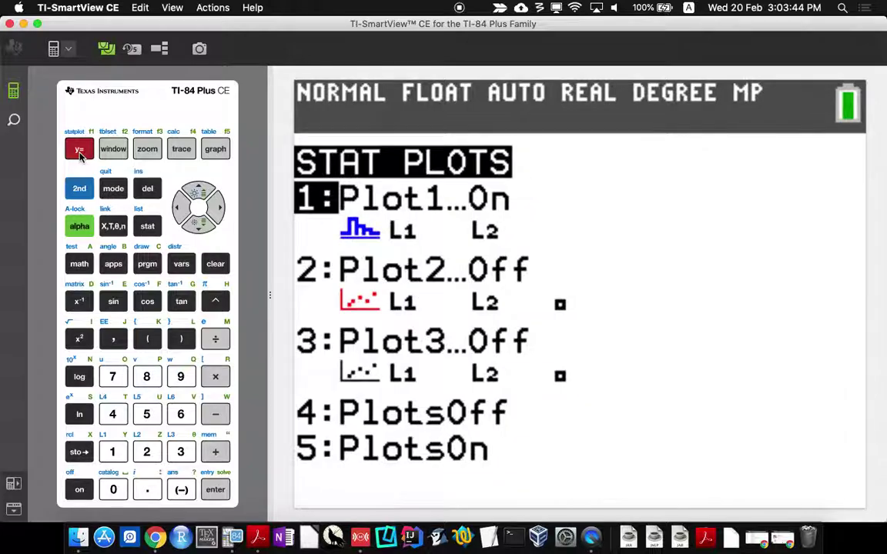
pyautogui.click(215, 489)
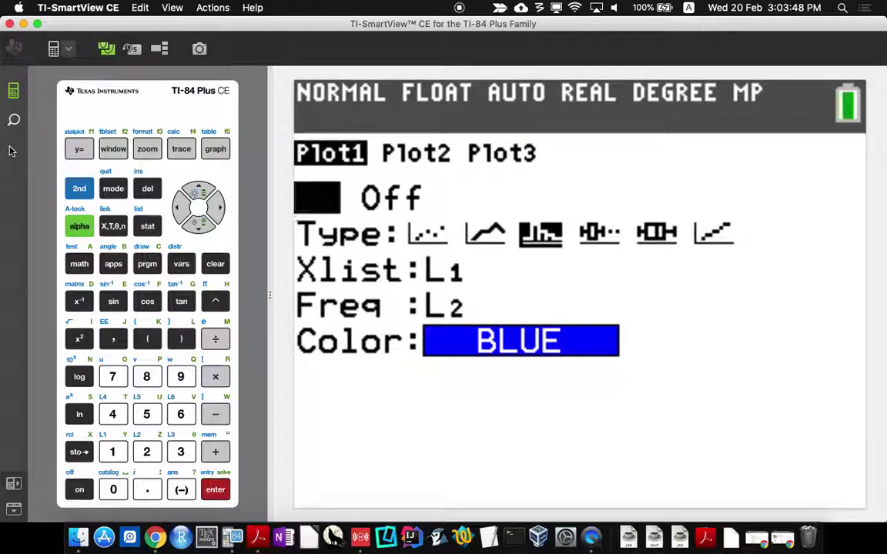
# Step: Set the graph window's Ymax to 0.20 and display the histogram
pyautogui.click(113, 149)
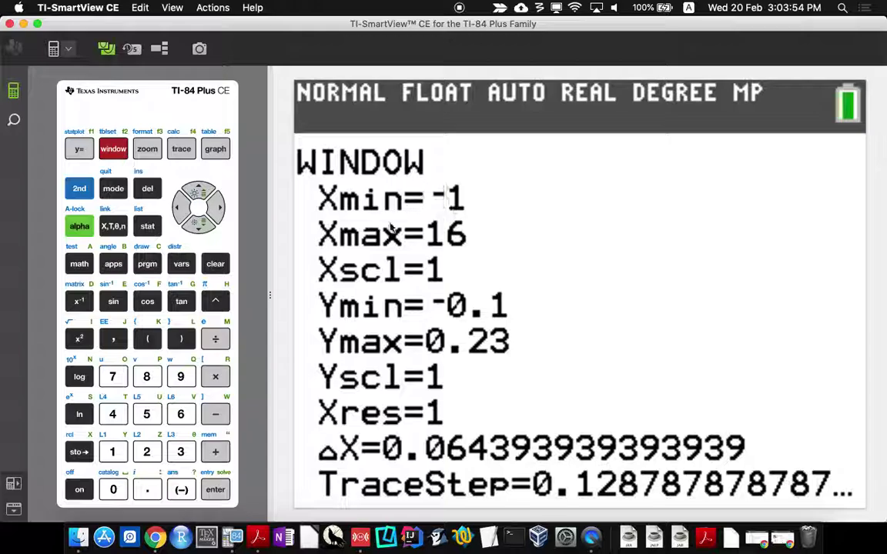
pyautogui.click(193, 224)
pyautogui.click(194, 224)
pyautogui.click(193, 224)
pyautogui.click(193, 224)
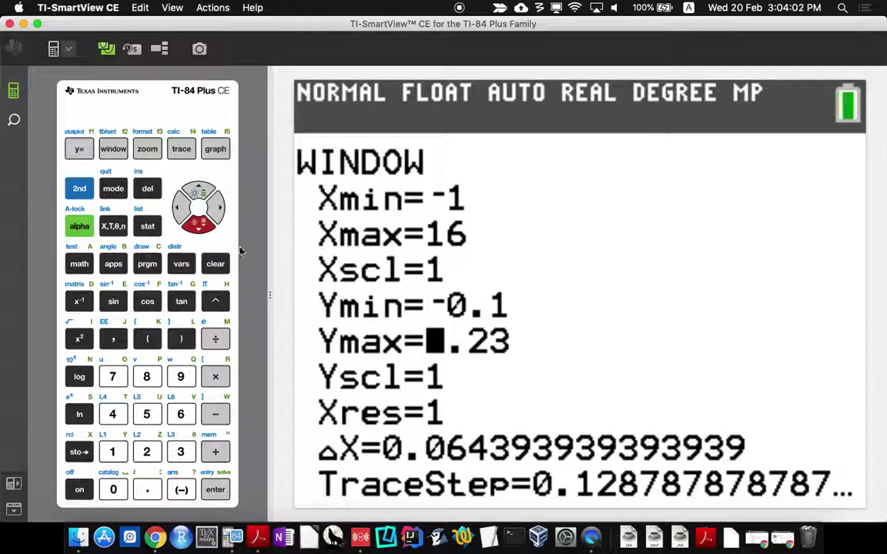
pyautogui.click(218, 208)
pyautogui.click(219, 208)
pyautogui.click(219, 208)
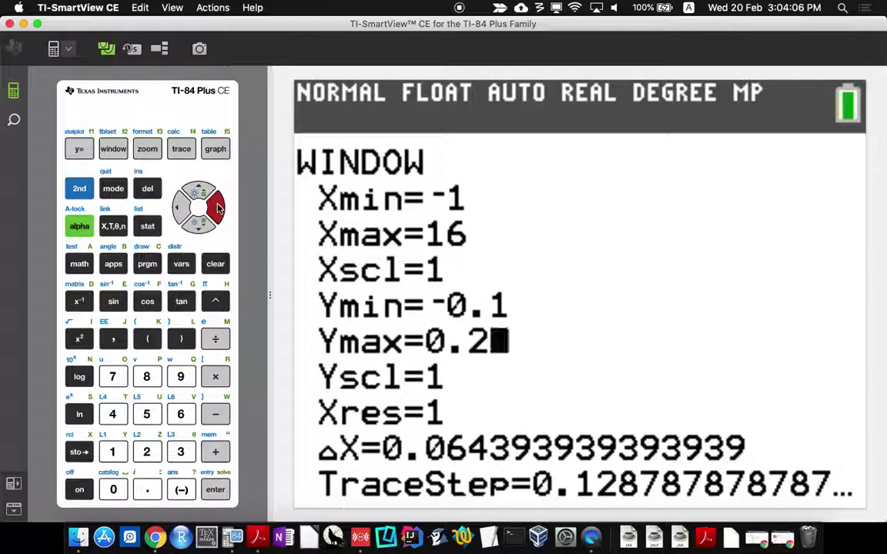
pyautogui.click(114, 489)
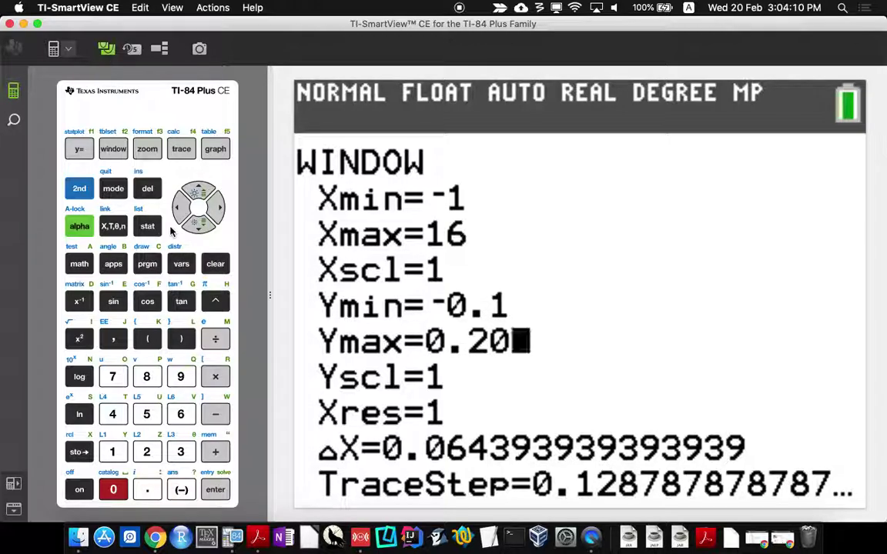
pyautogui.click(215, 150)
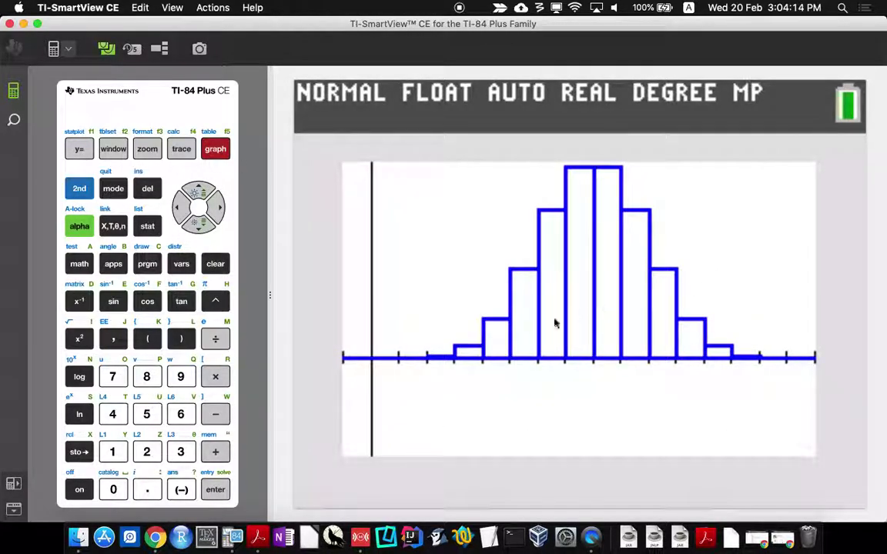
# Step: Trace across the histogram from the bar for 0 successes to the bar for 15 successes
pyautogui.click(181, 150)
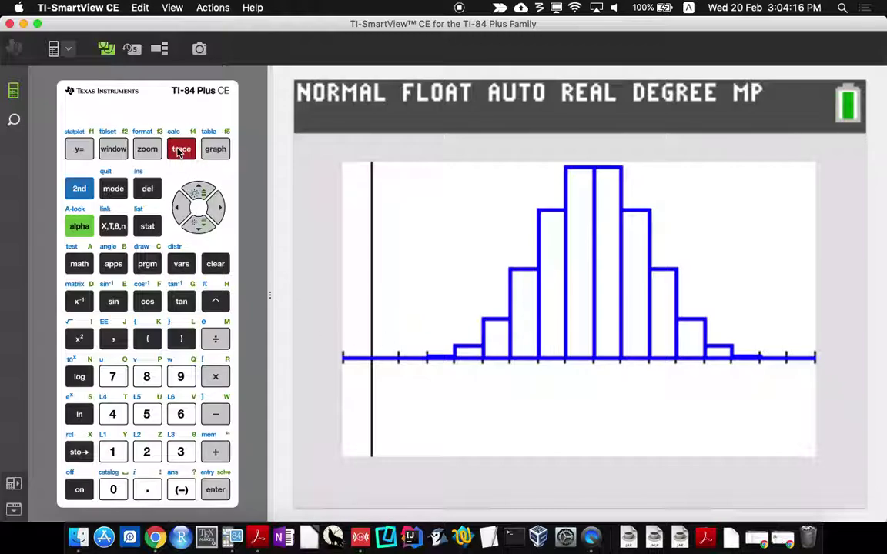
pyautogui.click(216, 207)
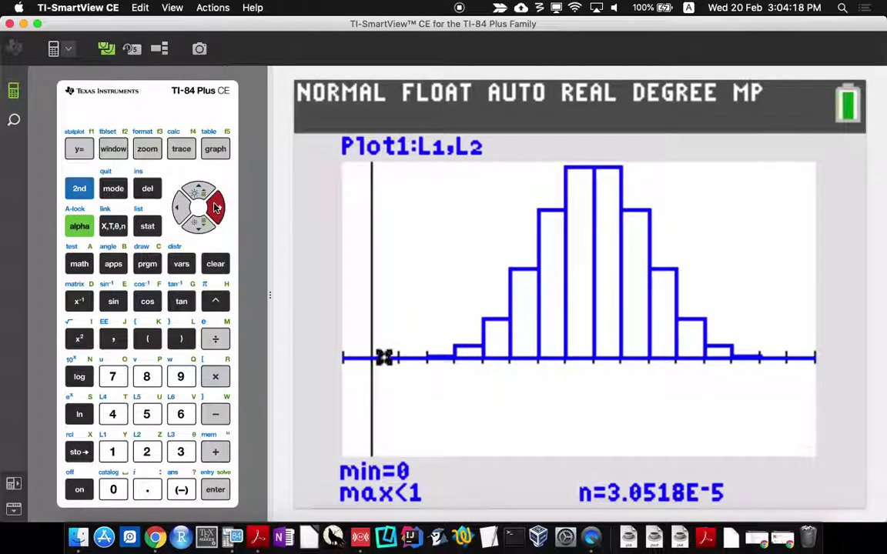
pyautogui.click(216, 207)
pyautogui.click(216, 207)
pyautogui.click(216, 207)
pyautogui.click(216, 207)
pyautogui.click(216, 207)
pyautogui.click(217, 207)
pyautogui.click(217, 207)
pyautogui.click(216, 207)
pyautogui.click(217, 207)
pyautogui.click(216, 207)
pyautogui.click(216, 207)
pyautogui.click(217, 207)
pyautogui.click(217, 208)
pyautogui.click(216, 207)
pyautogui.click(216, 207)
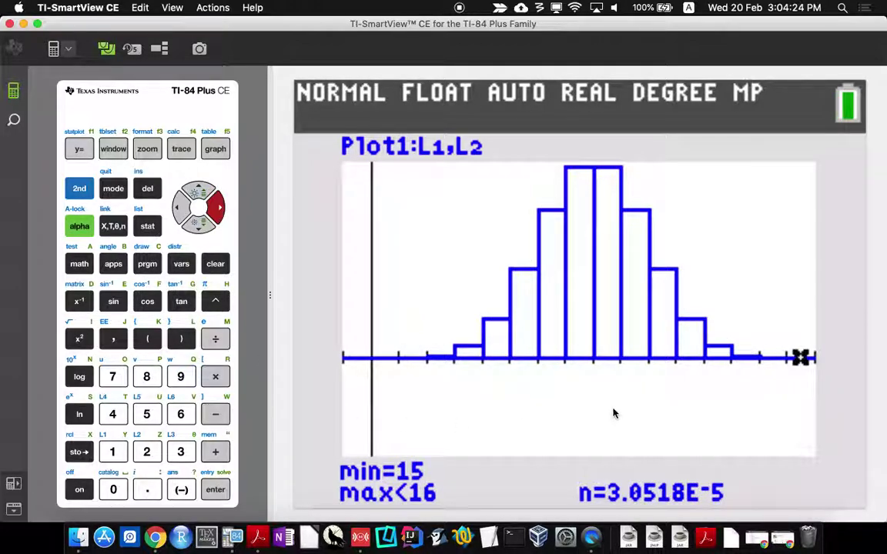
# Step: Switch to the Section 1 PDF, compare the p = 0.5 histogram with the three distribution types, and return to the calculator
pyautogui.hotkey('ctrl', 'Right')
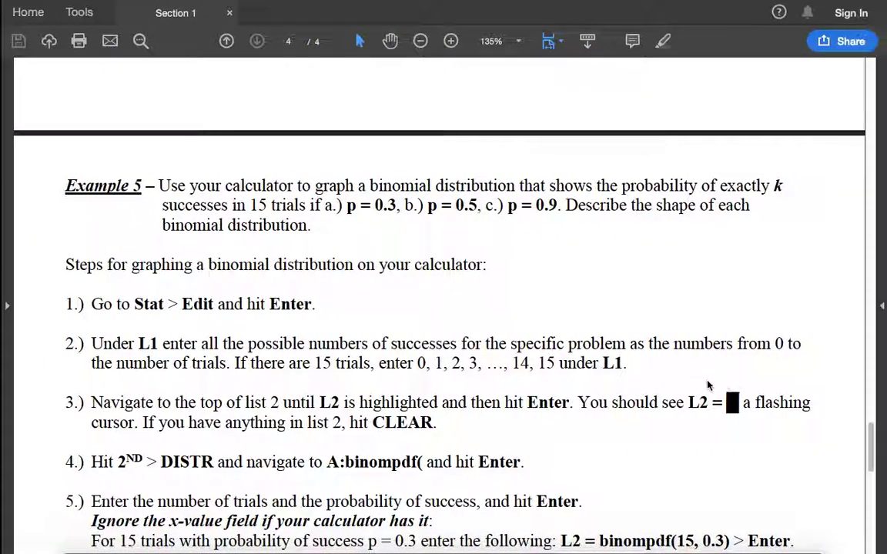
pyautogui.scroll(3, 708, 384)
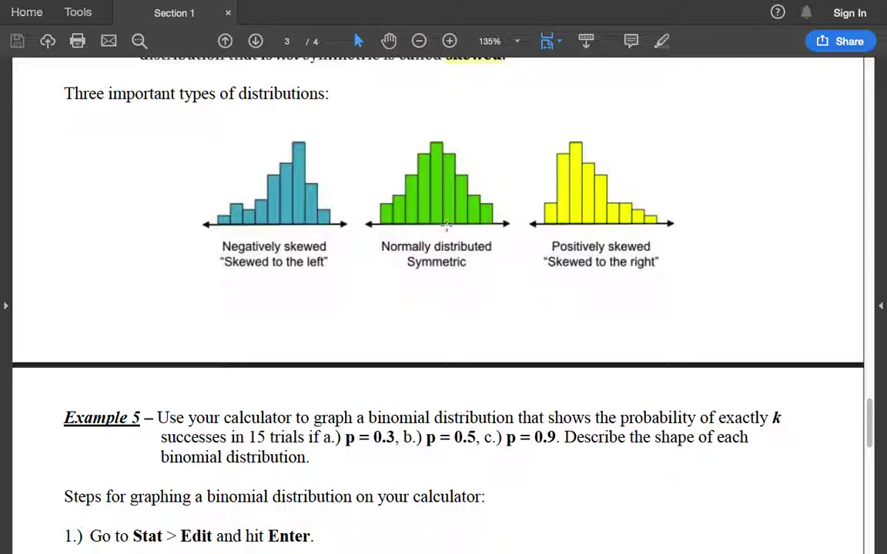
pyautogui.scroll(-1, 445, 224)
pyautogui.hotkey('ctrl', 'Left')
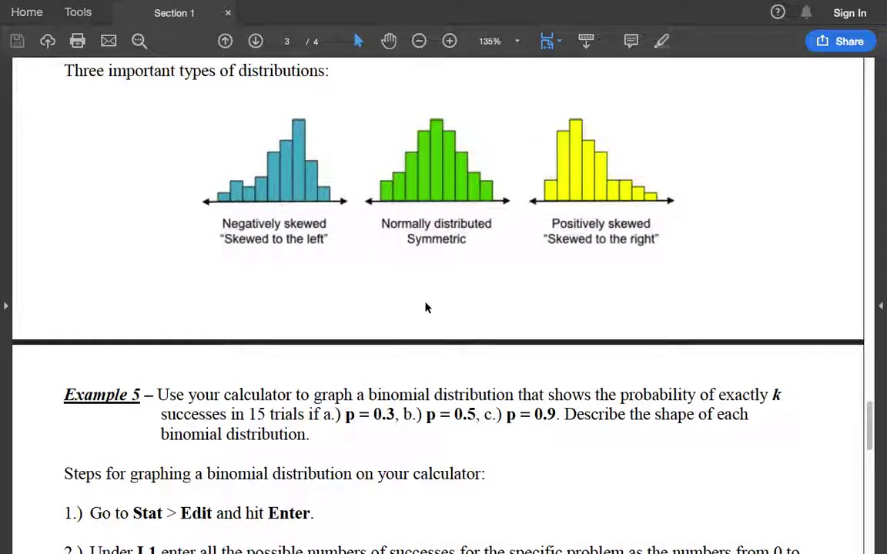
pyautogui.scroll(-3, 425, 304)
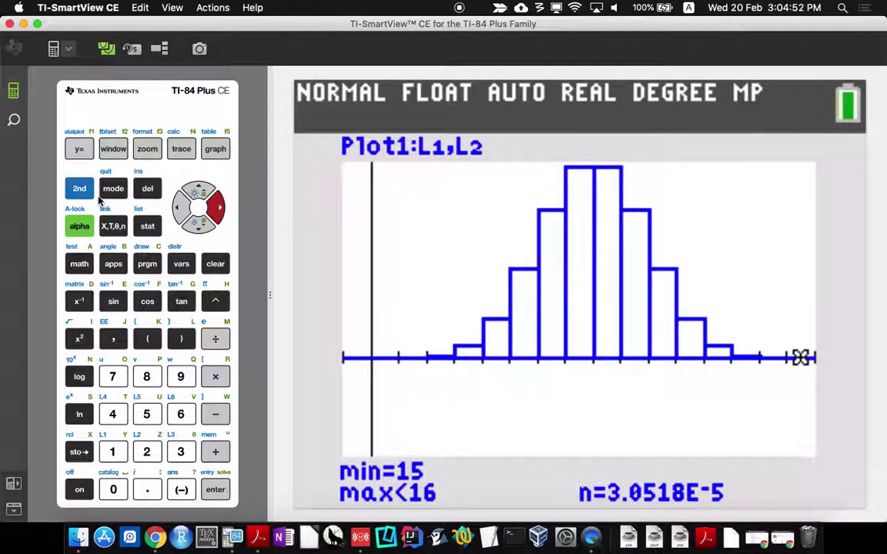
# Step: Open the statistics list editor and start an empty formula for the whole list L2
pyautogui.click(147, 228)
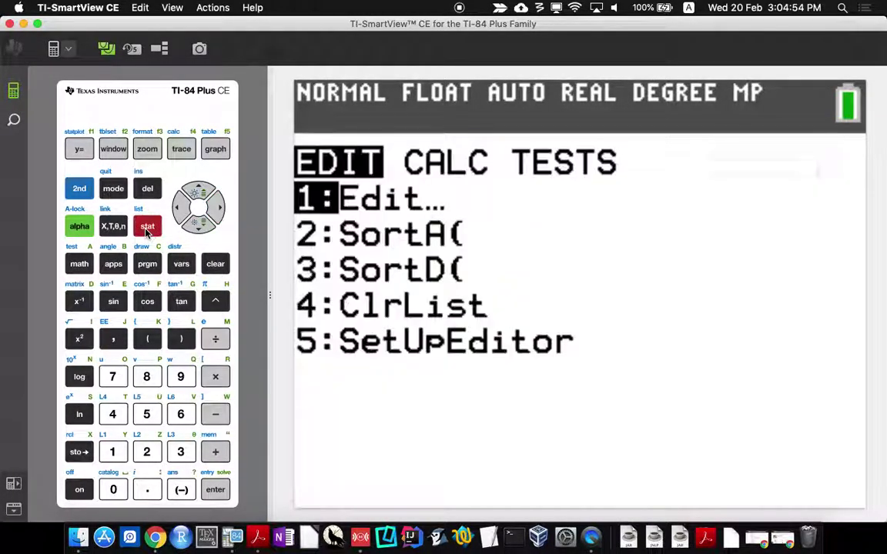
pyautogui.click(214, 490)
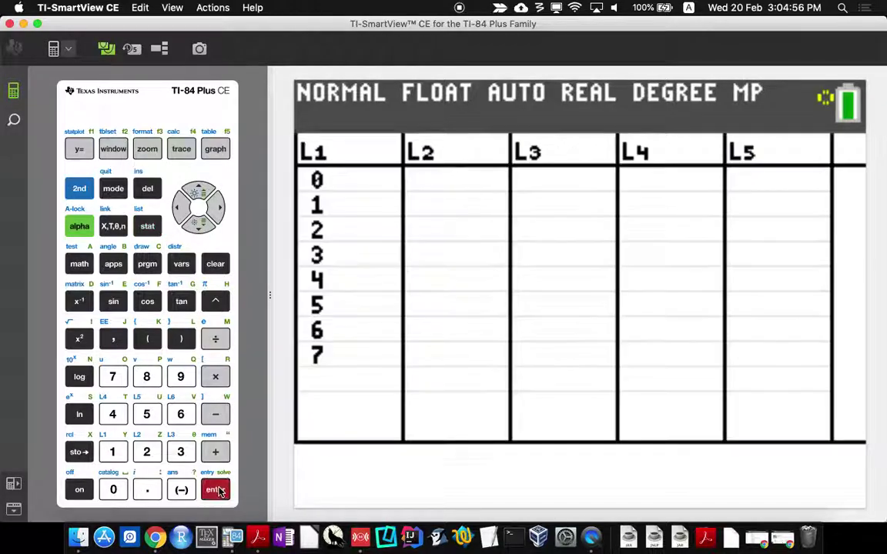
pyautogui.click(197, 190)
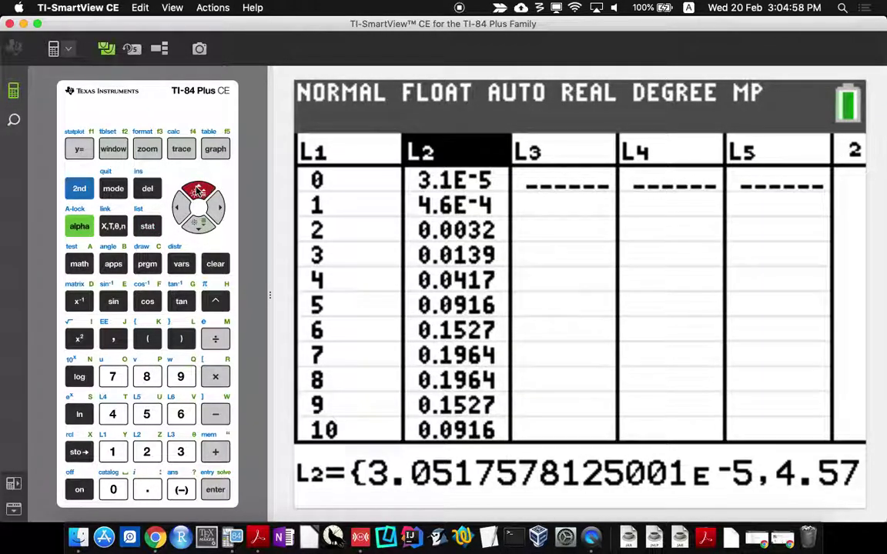
pyautogui.click(214, 490)
pyautogui.click(215, 264)
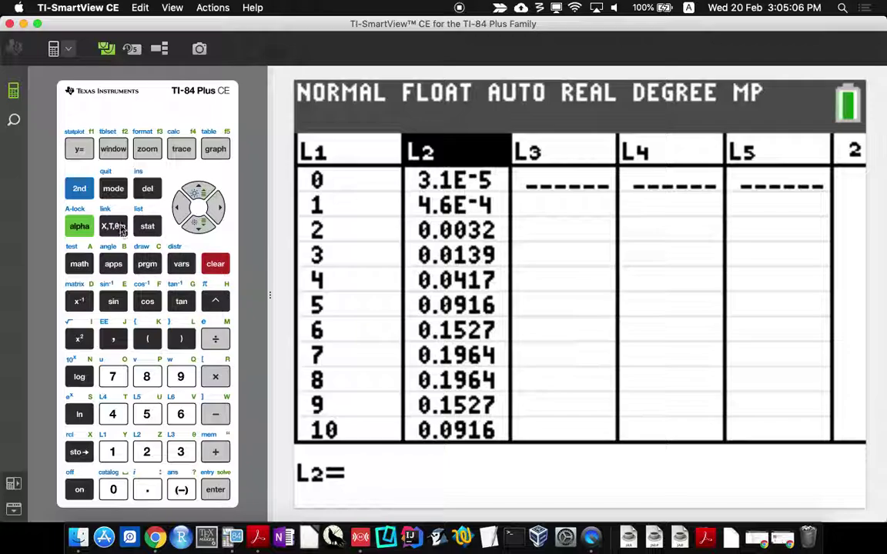
# Step: Choose the binompdf( distribution function for the L2 formula
pyautogui.click(78, 191)
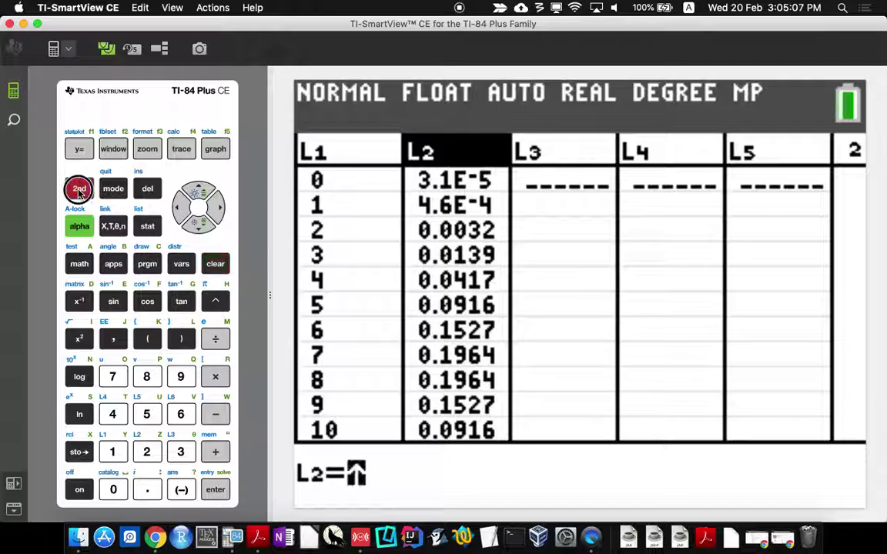
pyautogui.click(179, 263)
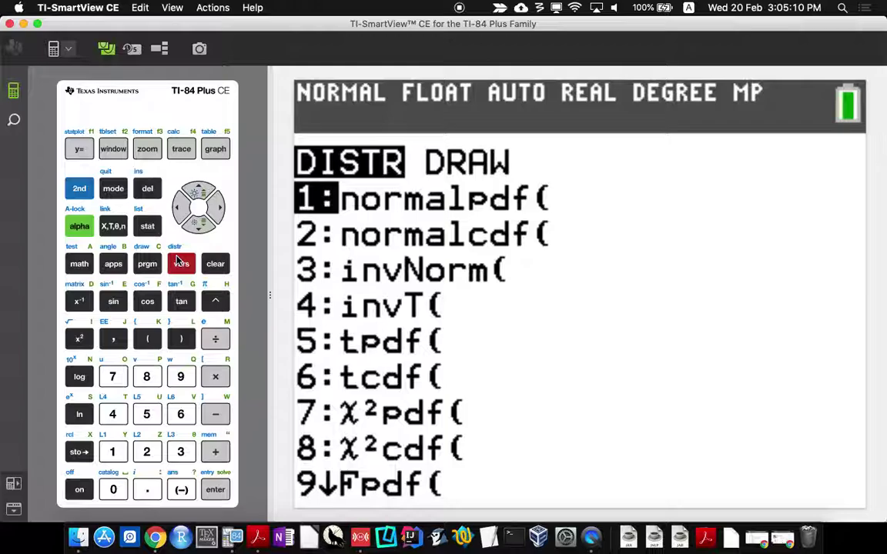
pyautogui.click(199, 196)
pyautogui.click(199, 196)
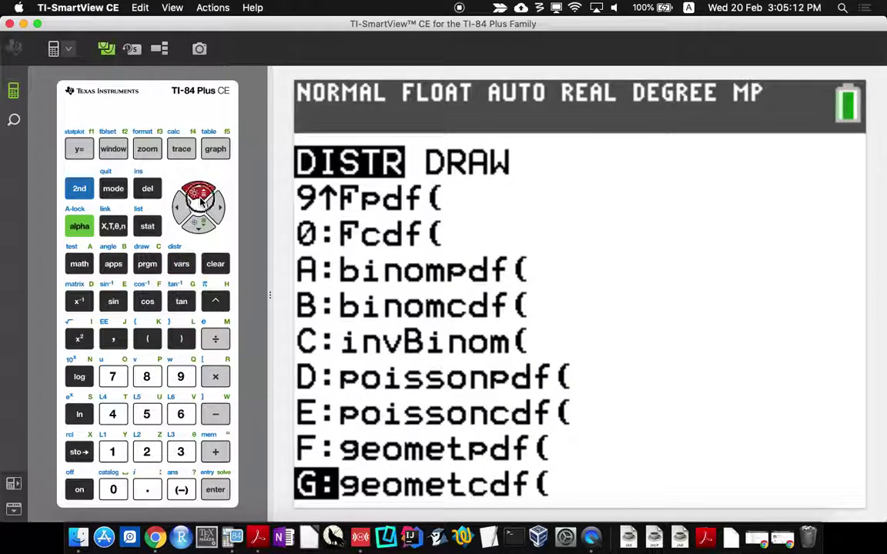
pyautogui.click(199, 198)
pyautogui.click(199, 197)
pyautogui.click(199, 197)
pyautogui.click(199, 196)
pyautogui.click(198, 196)
pyautogui.click(199, 196)
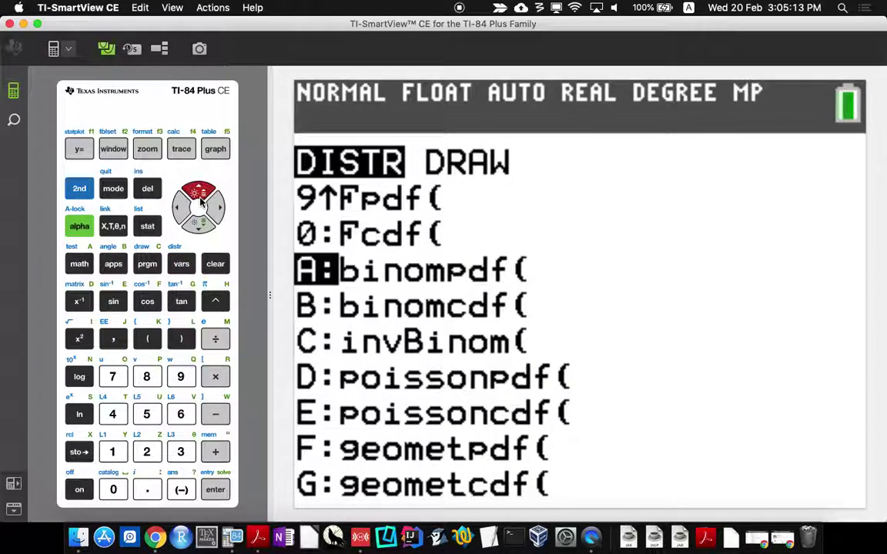
pyautogui.click(215, 492)
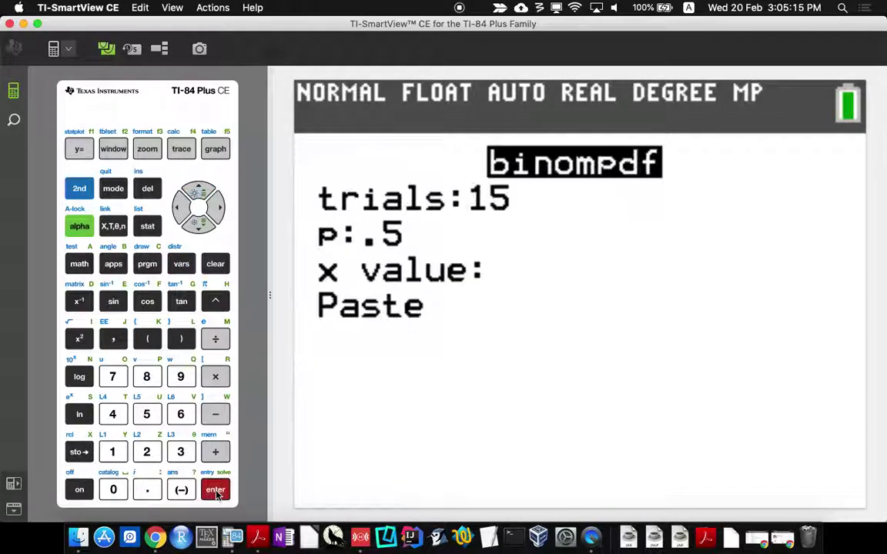
# Step: Set the success probability to .9 and fill list L2 with binompdf(15,.9)
pyautogui.click(200, 224)
pyautogui.click(217, 207)
pyautogui.click(182, 376)
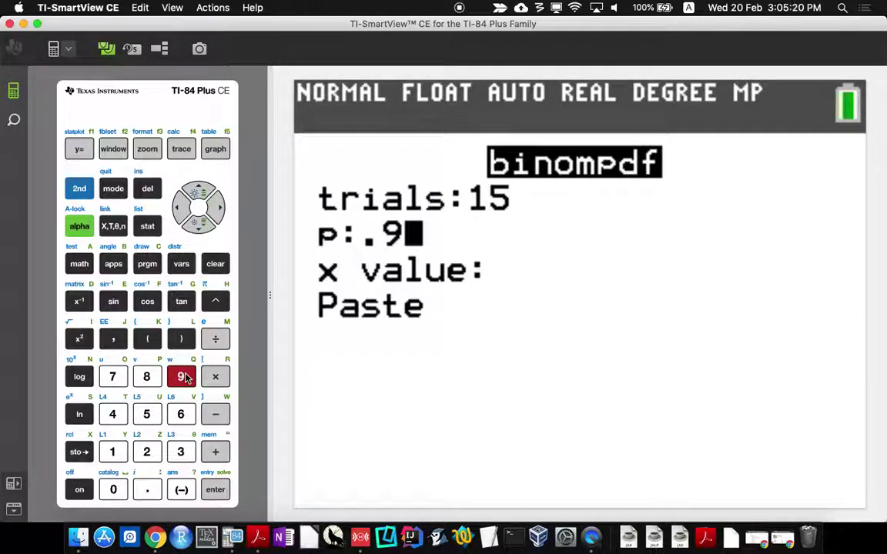
pyautogui.click(198, 223)
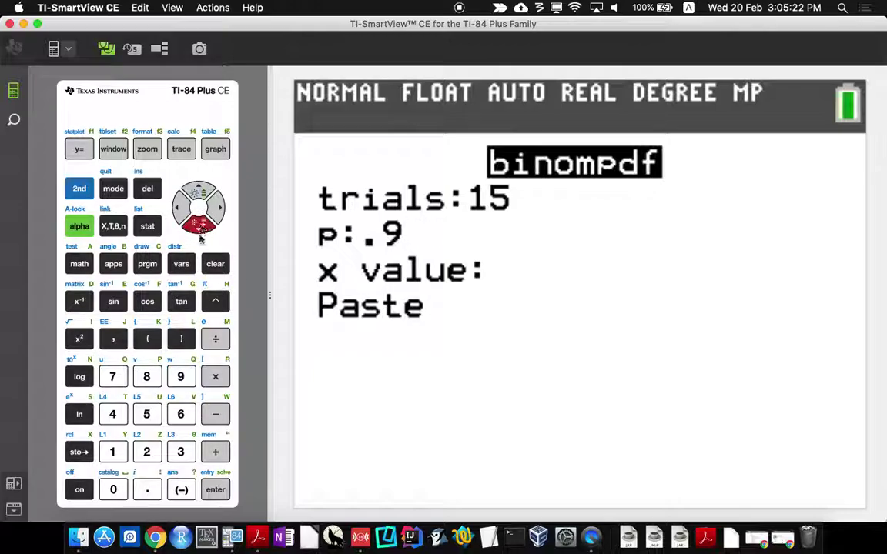
pyautogui.click(217, 490)
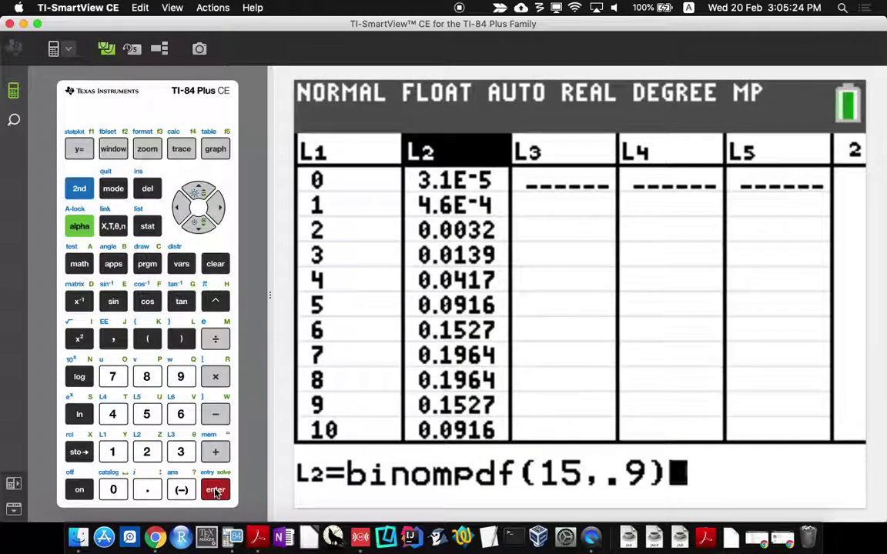
pyautogui.click(216, 490)
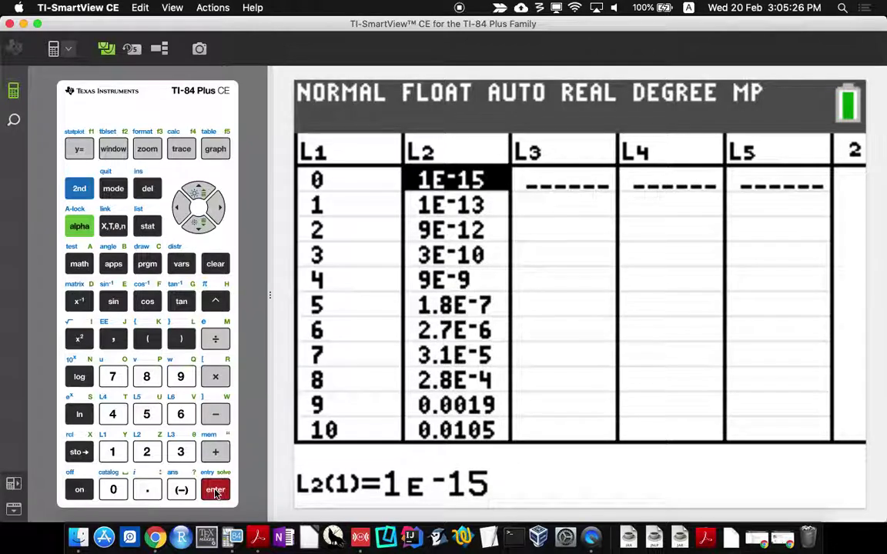
# Step: Look through all the binomial probabilities in list L2 to find the largest one for the window size
pyautogui.click(198, 224)
pyautogui.click(198, 224)
pyautogui.click(198, 224)
pyautogui.click(198, 224)
pyautogui.click(197, 224)
pyautogui.click(198, 224)
pyautogui.click(198, 224)
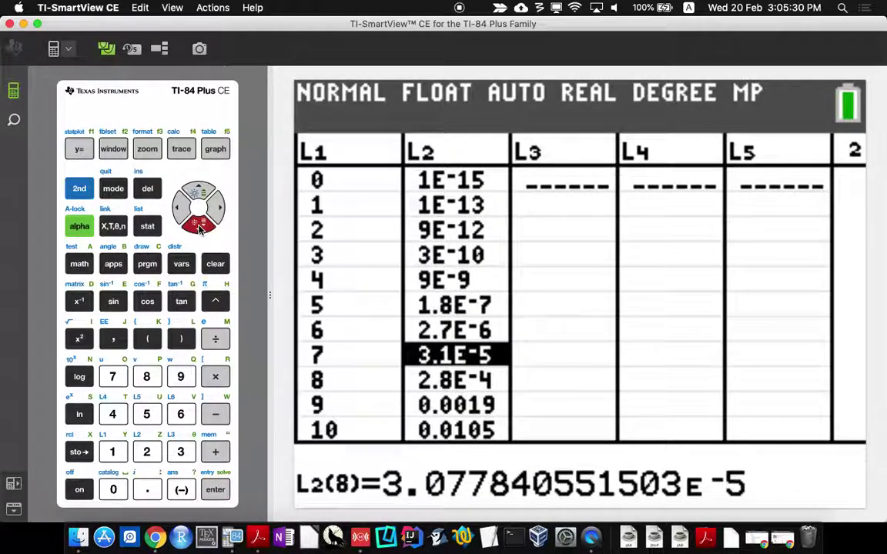
pyautogui.click(198, 224)
pyautogui.click(198, 224)
pyautogui.click(198, 224)
pyautogui.click(198, 224)
pyautogui.click(198, 224)
pyautogui.click(198, 224)
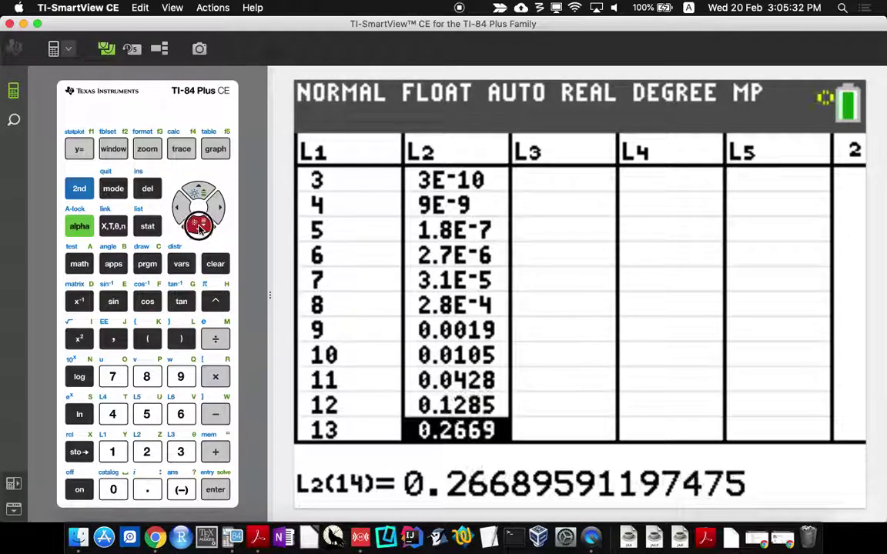
pyautogui.click(198, 224)
pyautogui.click(198, 224)
pyautogui.click(198, 224)
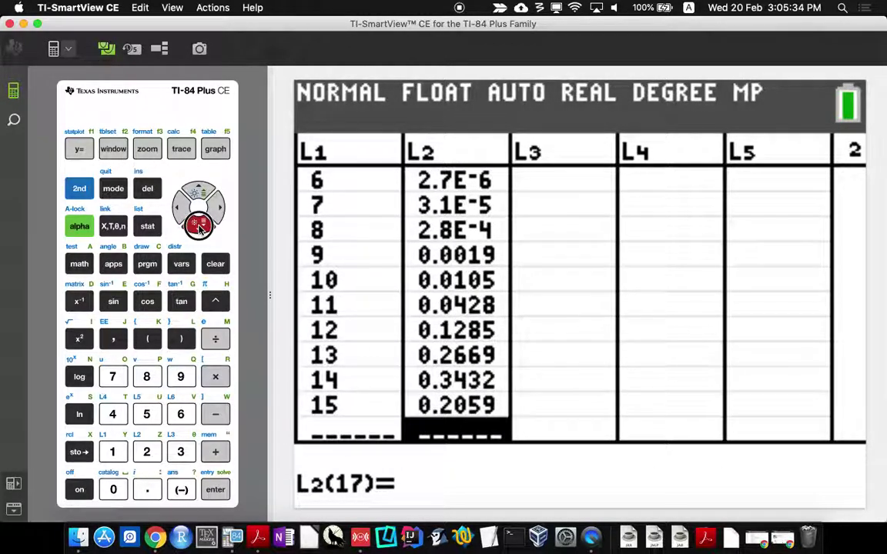
pyautogui.click(198, 224)
pyautogui.click(197, 198)
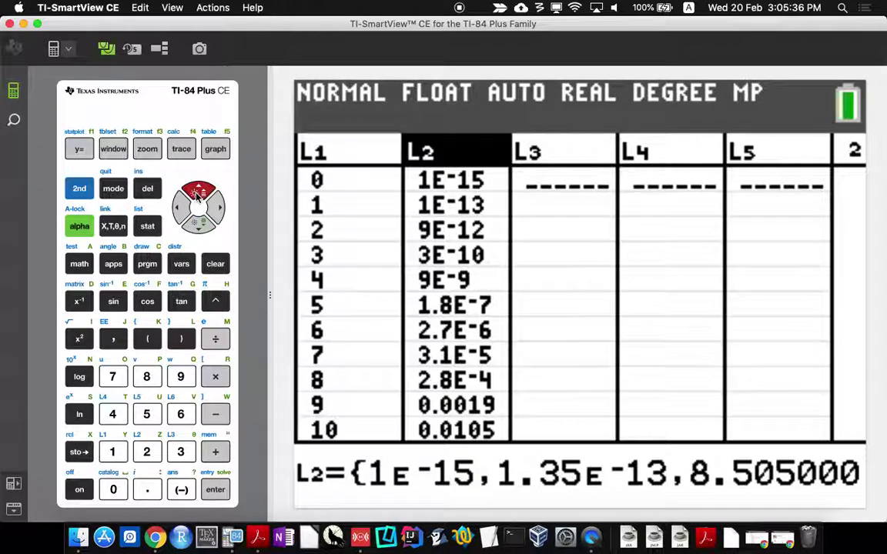
pyautogui.click(197, 198)
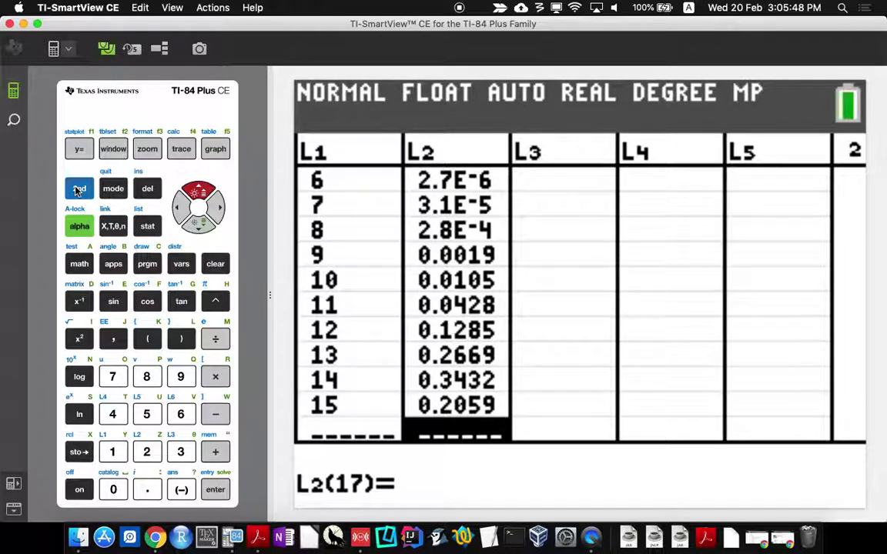
# Step: Set the graph window's Ymax to 0.4 and display the histogram for p = 0.9
pyautogui.click(120, 151)
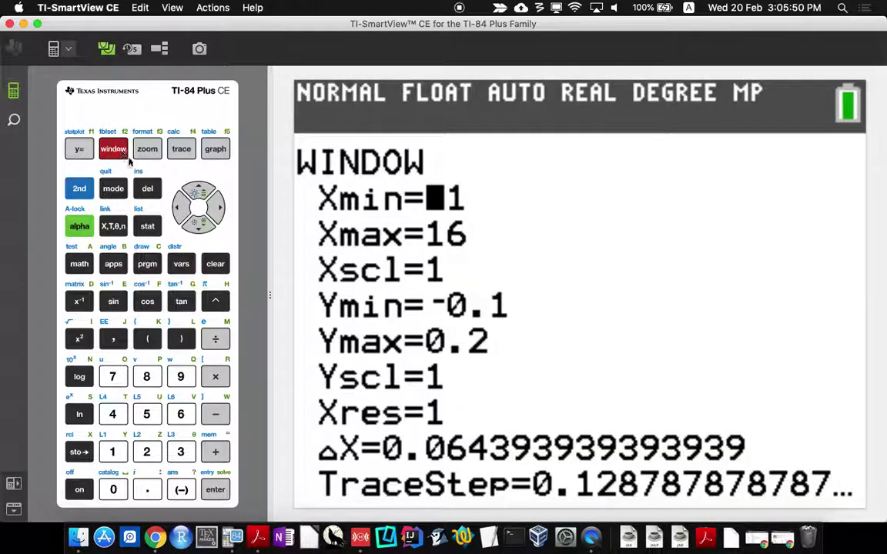
pyautogui.click(198, 227)
pyautogui.click(198, 227)
pyautogui.click(198, 227)
pyautogui.click(198, 227)
pyautogui.click(219, 206)
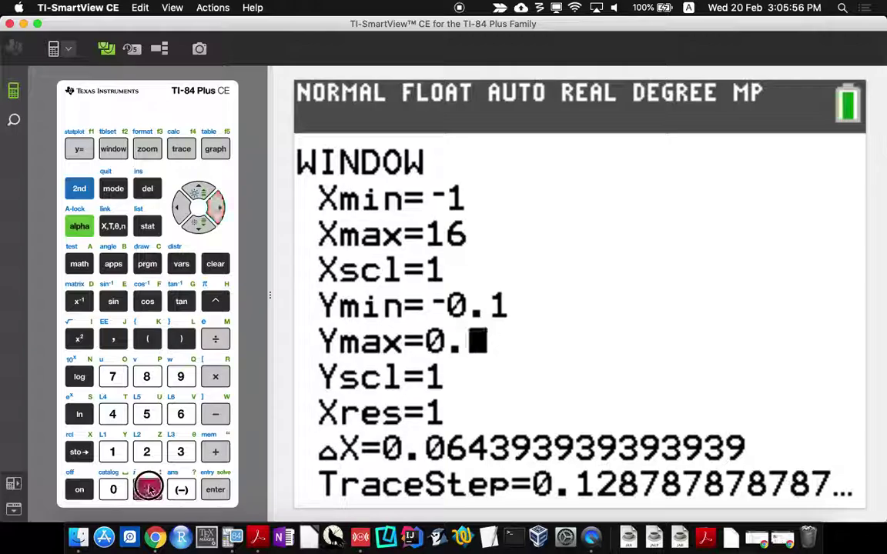
pyautogui.click(113, 416)
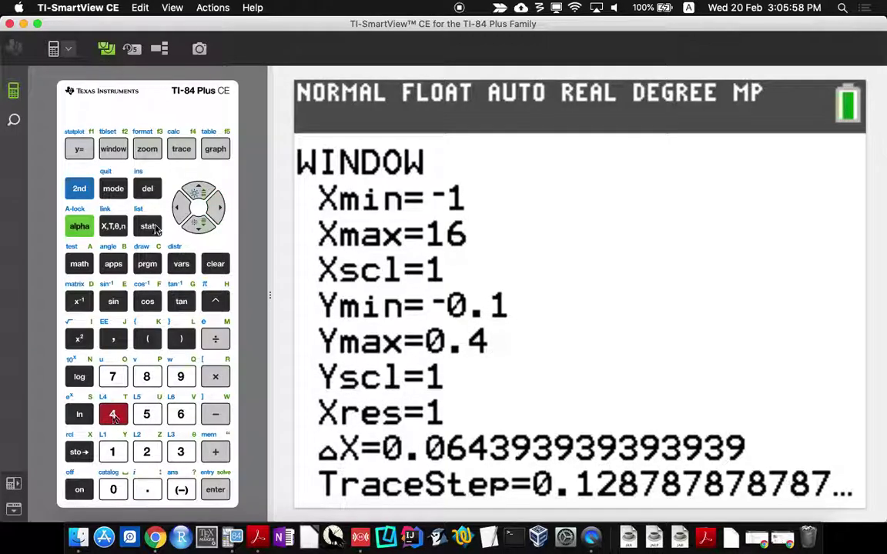
pyautogui.click(216, 150)
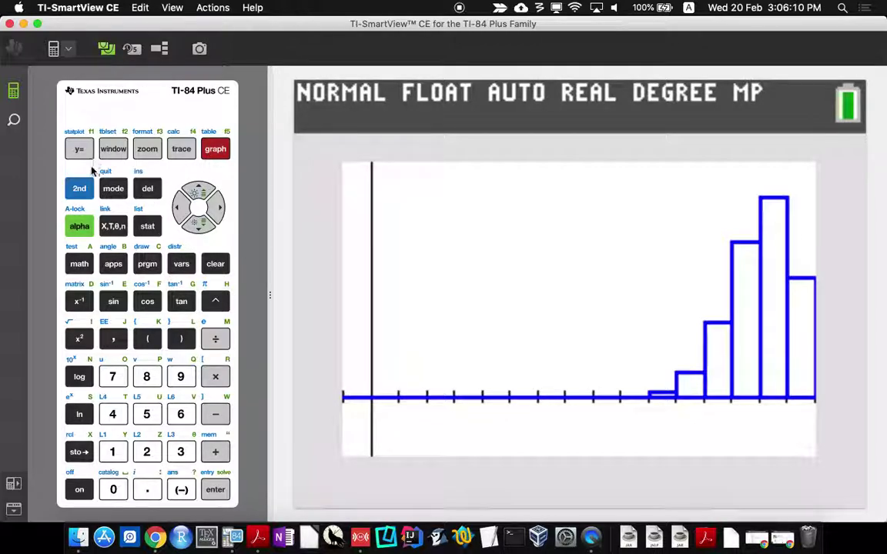
# Step: Trace the p = 0.9 histogram from the first bar to the bar for 15 successes, reading each bar's probability
pyautogui.click(181, 148)
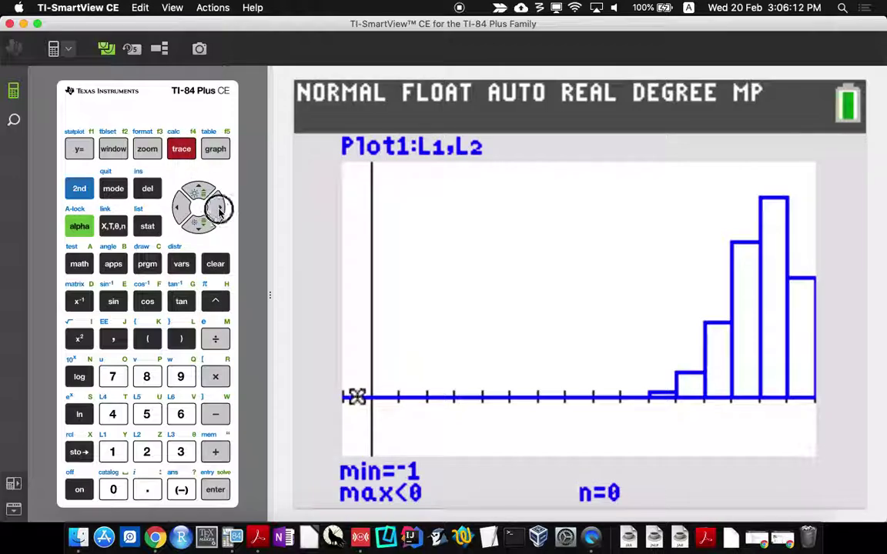
pyautogui.click(218, 209)
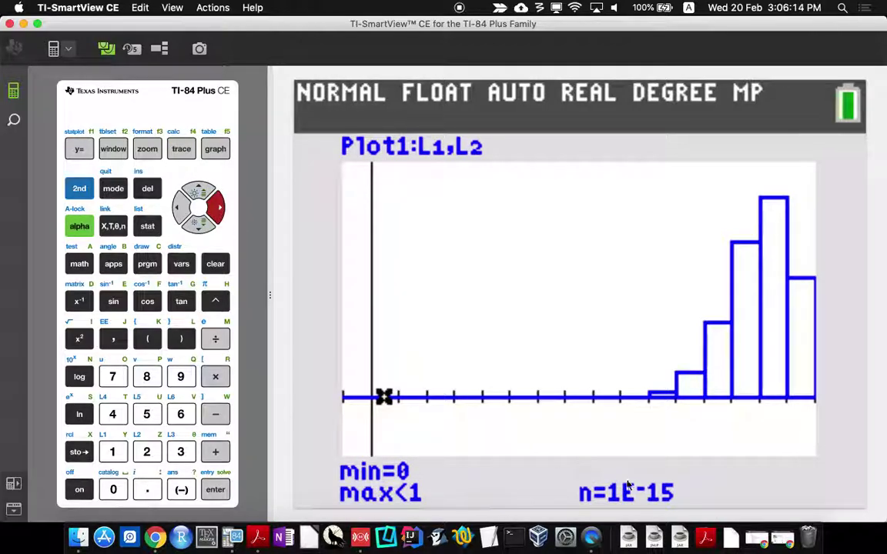
pyautogui.click(217, 209)
pyautogui.click(217, 209)
pyautogui.click(218, 209)
pyautogui.click(218, 209)
pyautogui.click(218, 210)
pyautogui.click(218, 210)
pyautogui.click(217, 209)
pyautogui.click(217, 209)
pyautogui.click(218, 210)
pyautogui.click(218, 209)
pyautogui.click(217, 209)
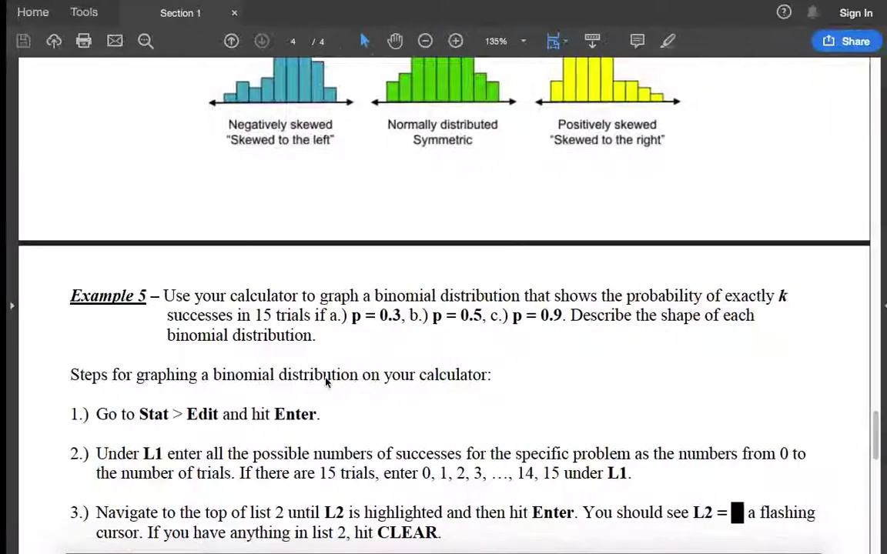
# Step: Switch to the Section 1 PDF and compare the p = 0.9 histogram with the three distribution types
pyautogui.scroll(2, 347, 332)
pyautogui.scroll(1, 375, 305)
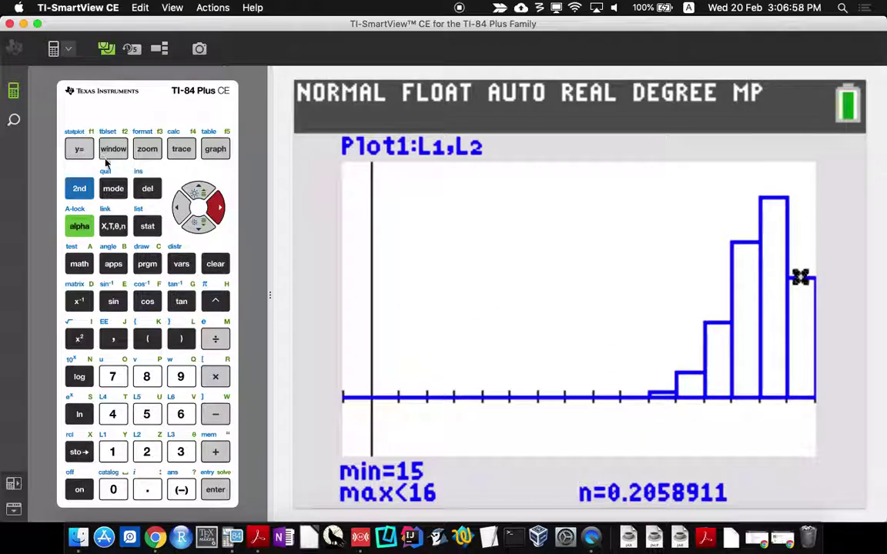
# Step: Return to the calculator, exit to the home screen, check Plot1's status in the Y= editor and redisplay the histogram
pyautogui.click(77, 183)
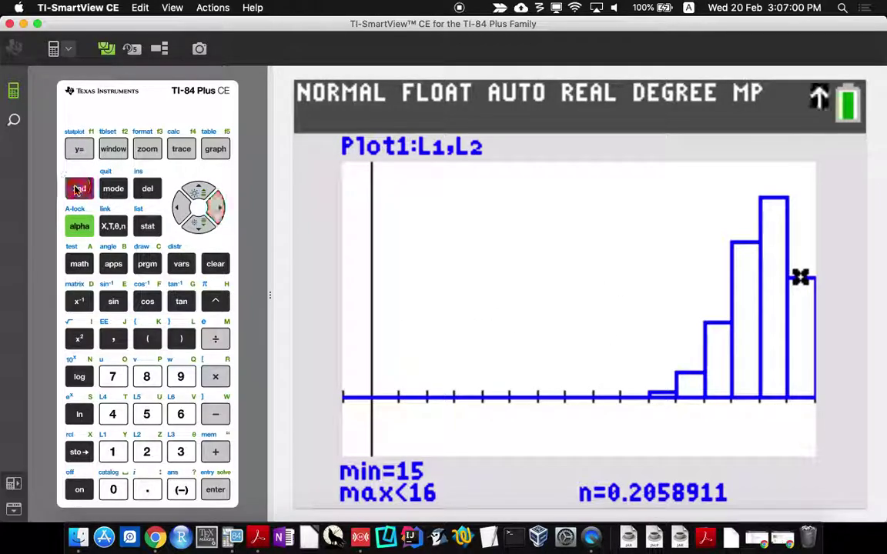
pyautogui.click(114, 191)
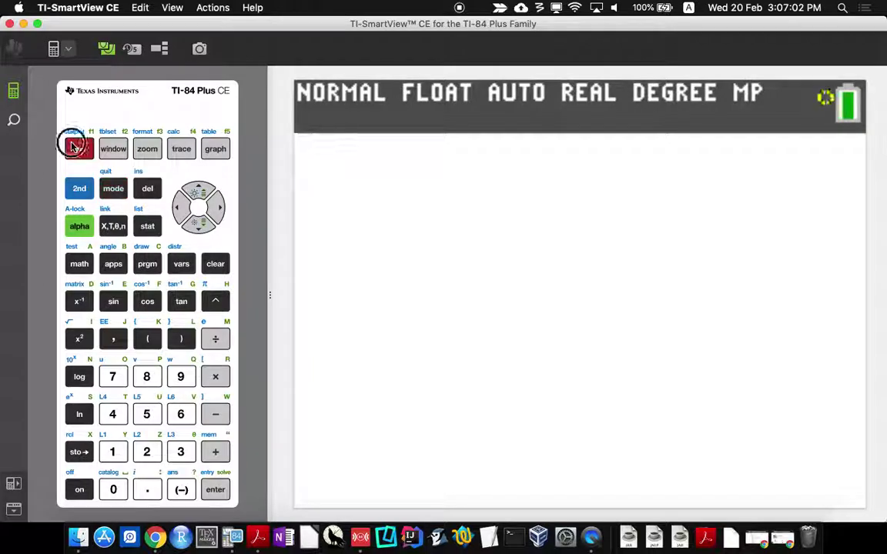
pyautogui.click(75, 146)
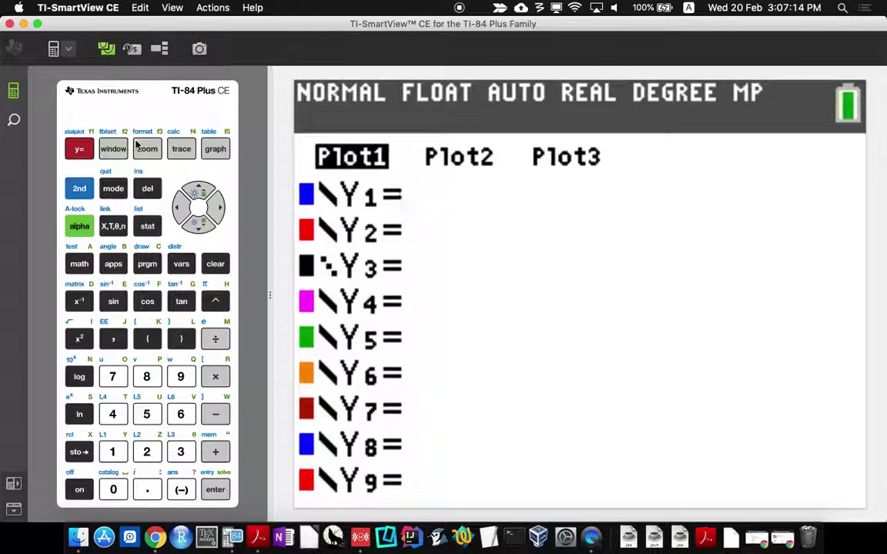
pyautogui.click(214, 150)
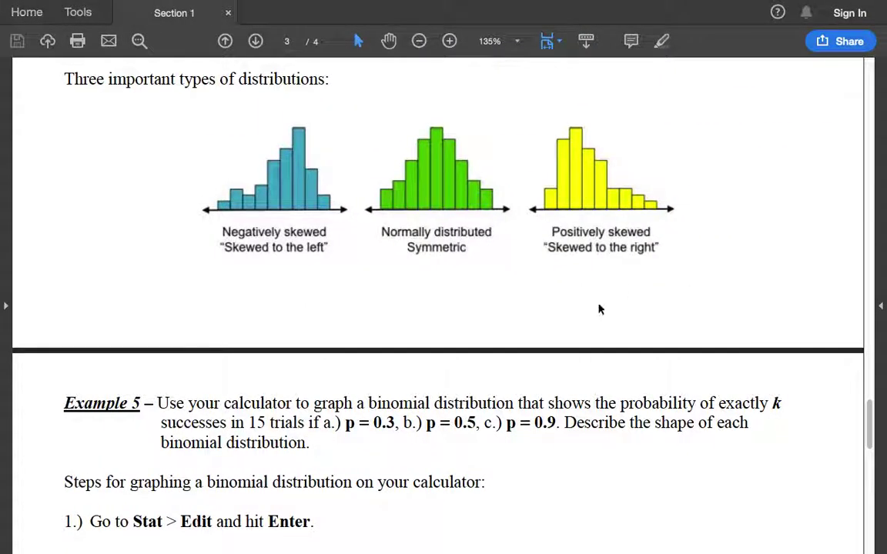
# Step: Switch to the Section 1 PDF and review the Example 5 steps for graphing a binomial distribution
pyautogui.scroll(-5, 599, 306)
pyautogui.scroll(-3, 598, 304)
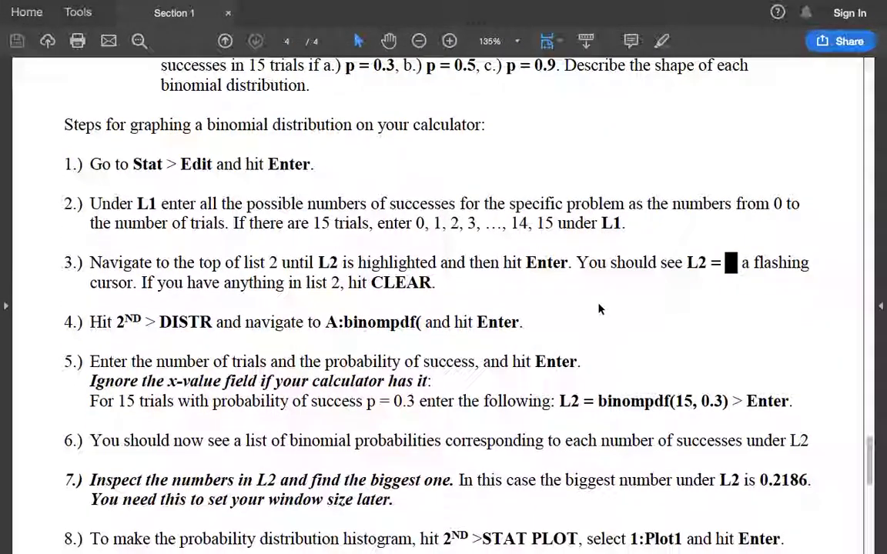